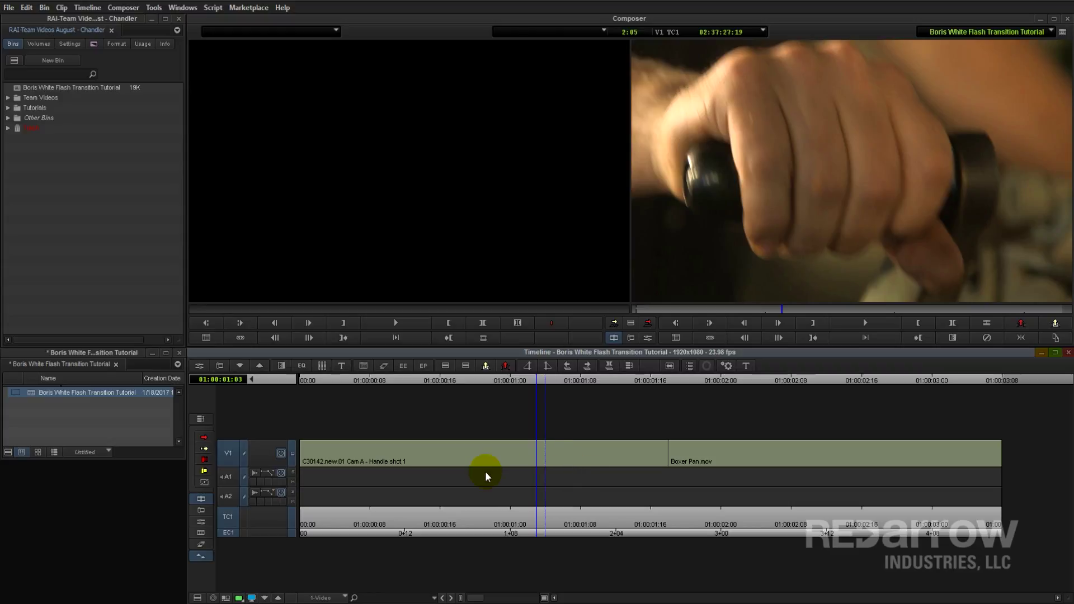
Step: Scrub across the cut, then drop Boris RED for Avid-Transition from the Effect Palette onto it
drag(544, 459, 600, 465)
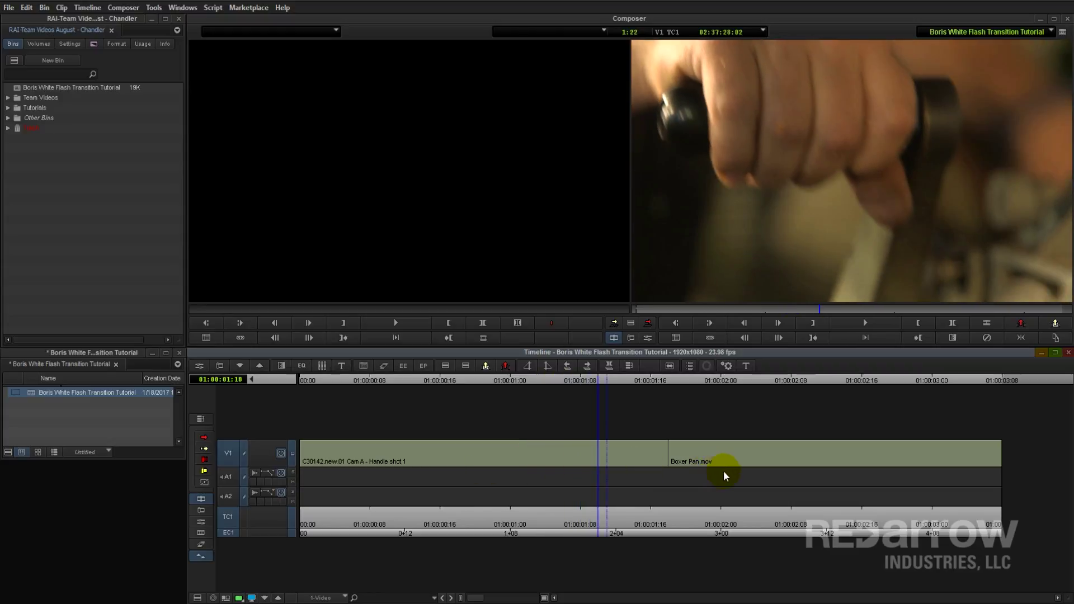
drag(723, 471, 818, 479)
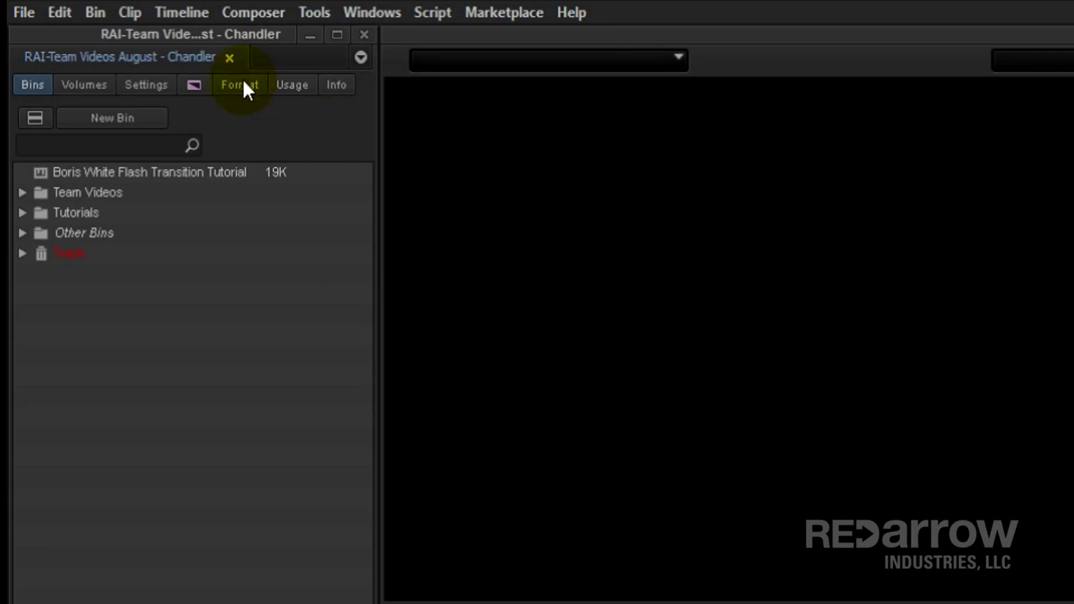
click(94, 43)
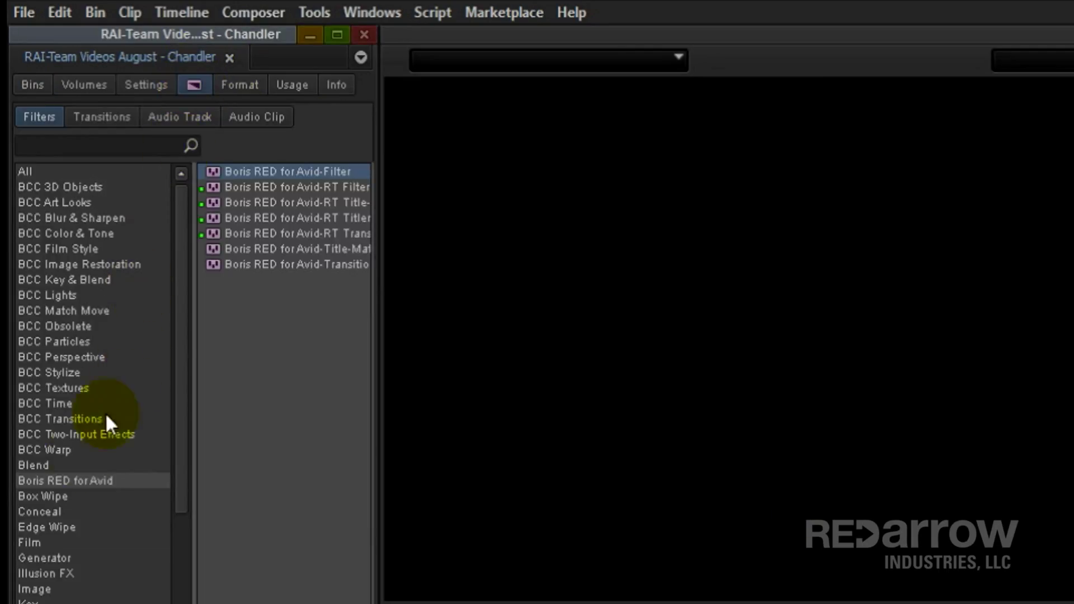
click(95, 479)
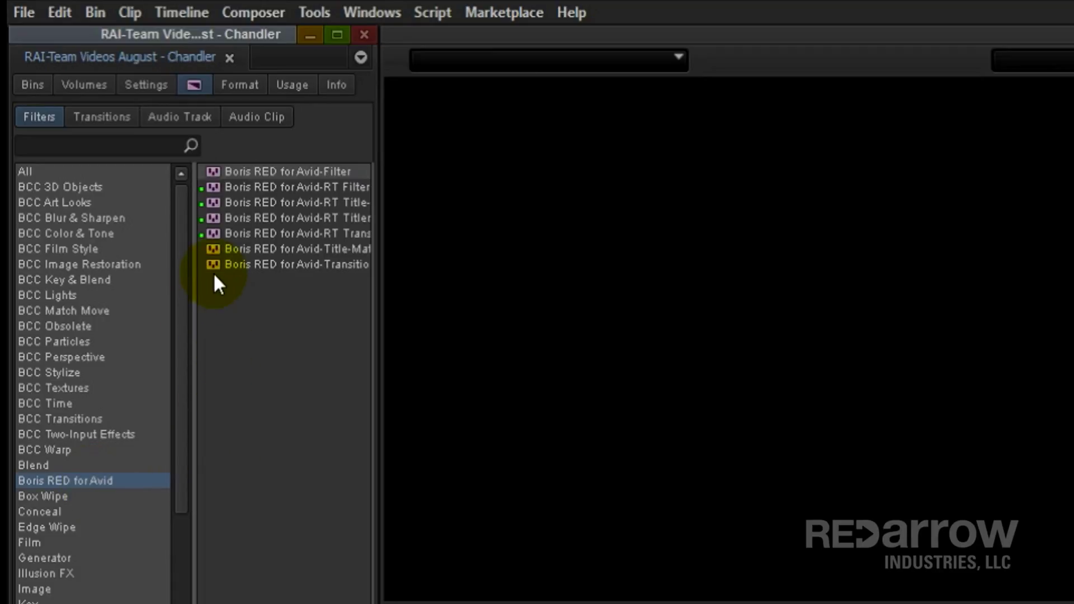
drag(210, 265, 663, 430)
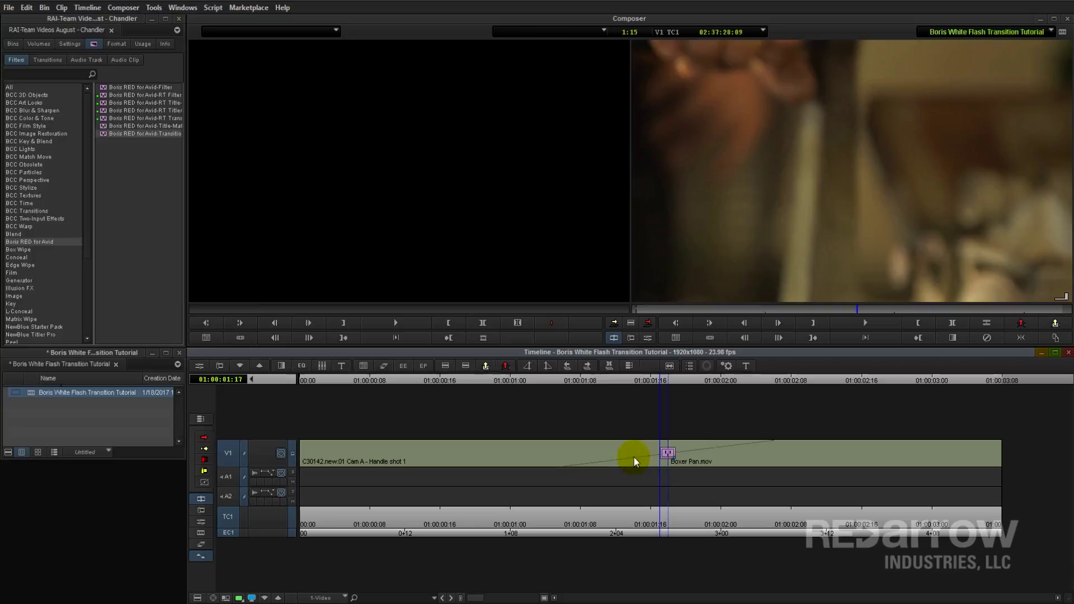
Step: Set the transition duration to 20 in the Effect Editor and launch the Boris RED interface
click(404, 366)
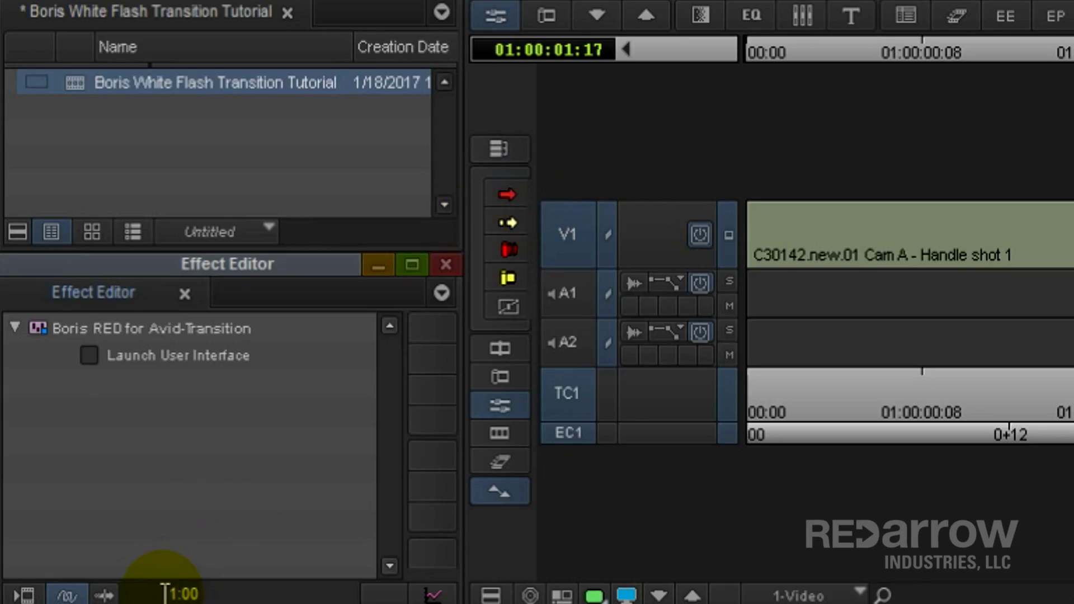
click(165, 592)
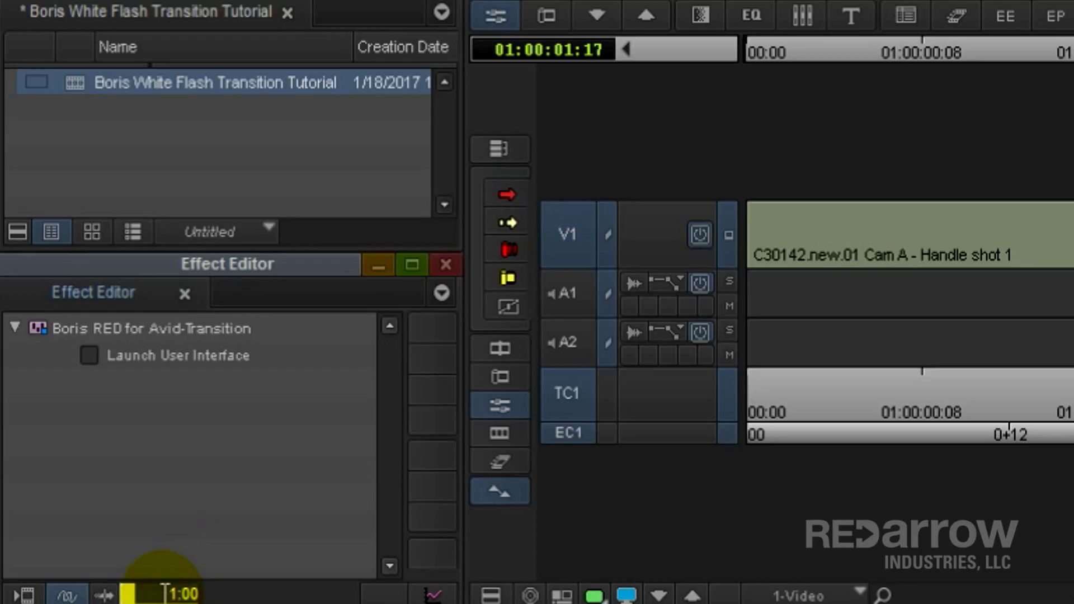
text(20)
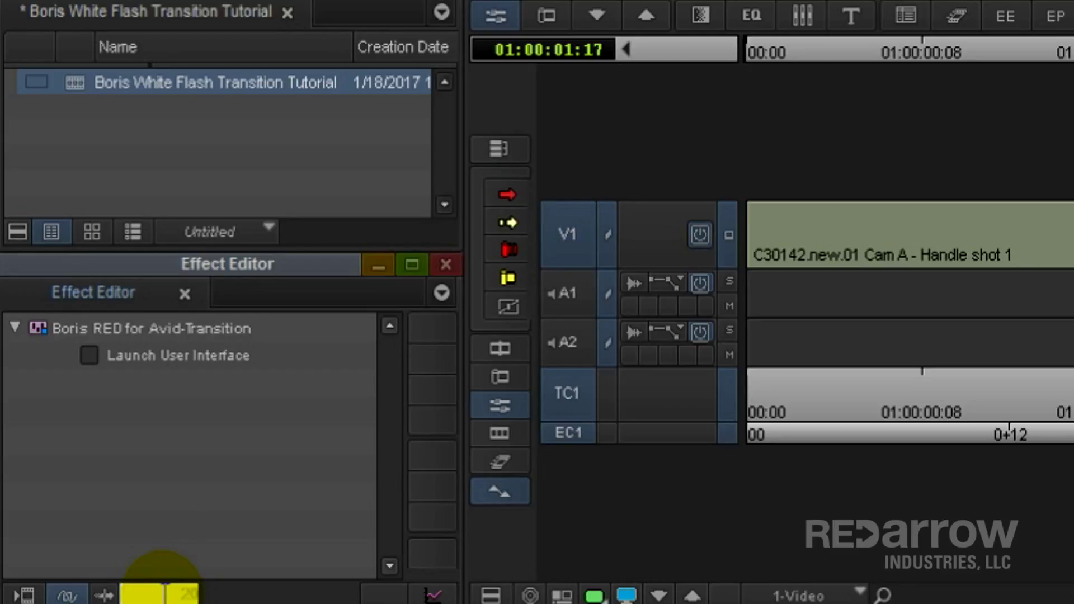
key(Return)
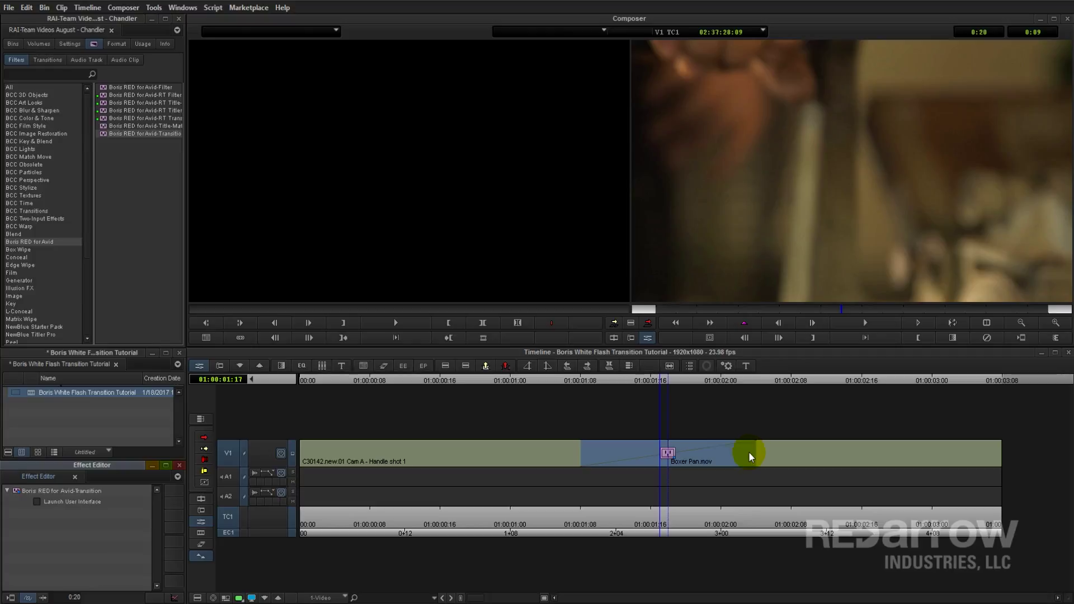
click(37, 501)
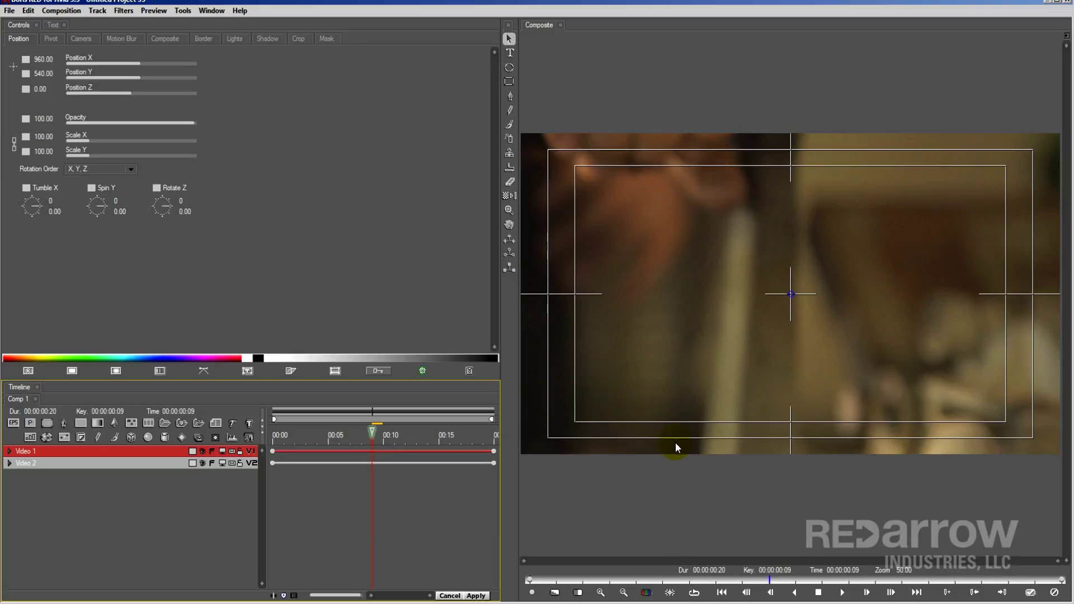
Step: Trim Video 1's end to 00:10 in Comp 1, checking the Video 2 boxer shot beneath
click(203, 452)
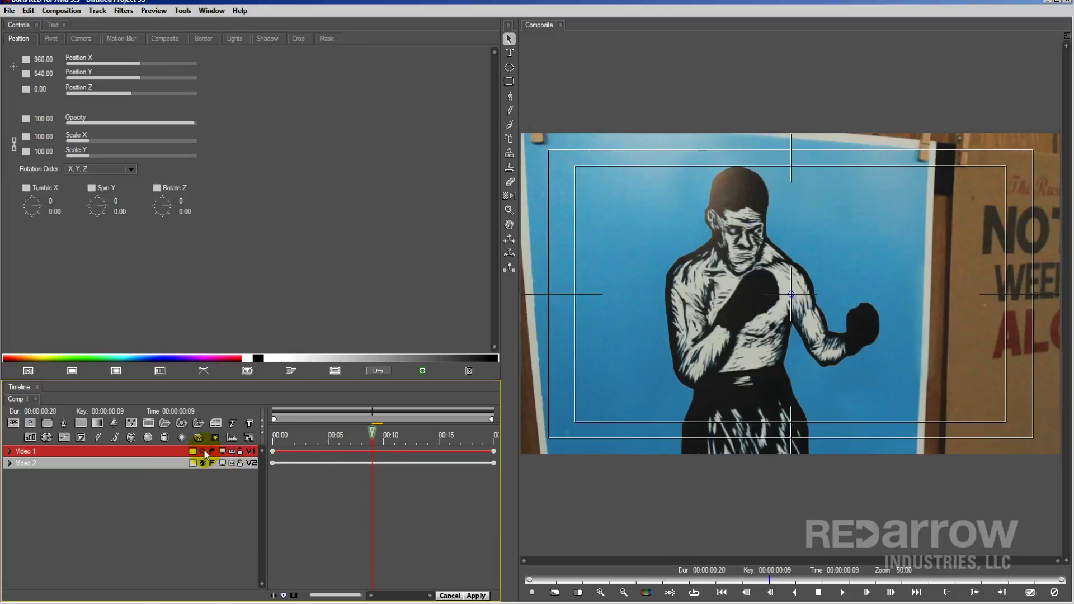
click(203, 451)
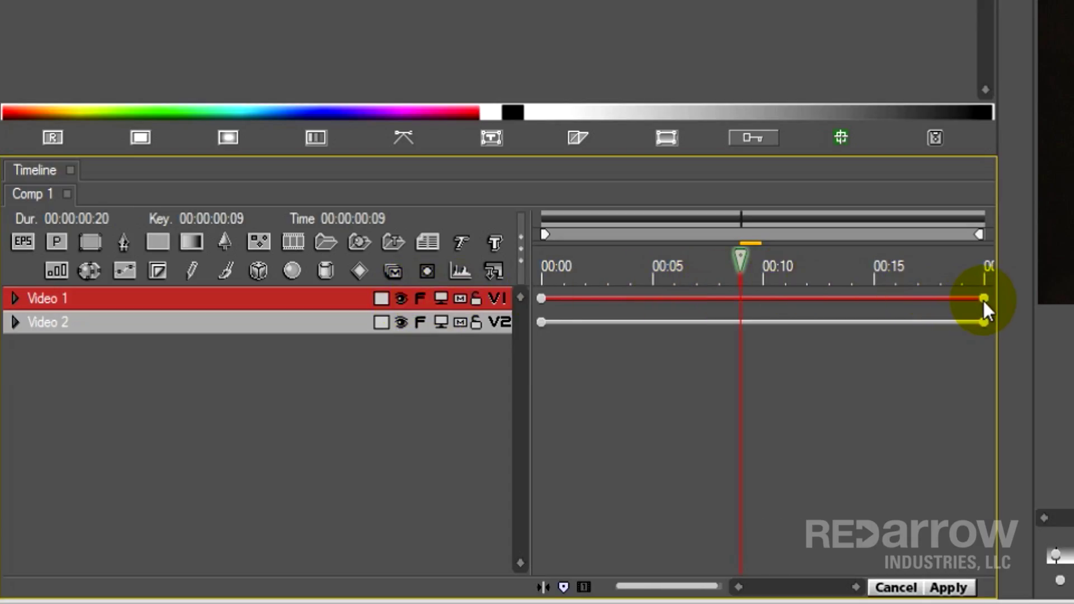
drag(983, 299, 765, 298)
click(764, 298)
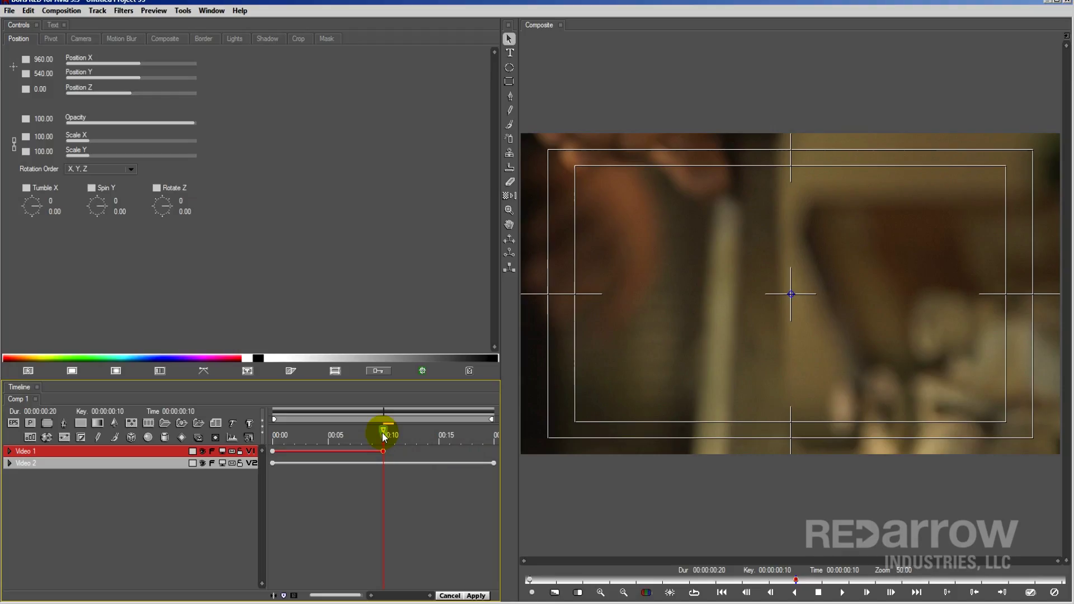
drag(763, 271, 711, 278)
drag(359, 444, 410, 464)
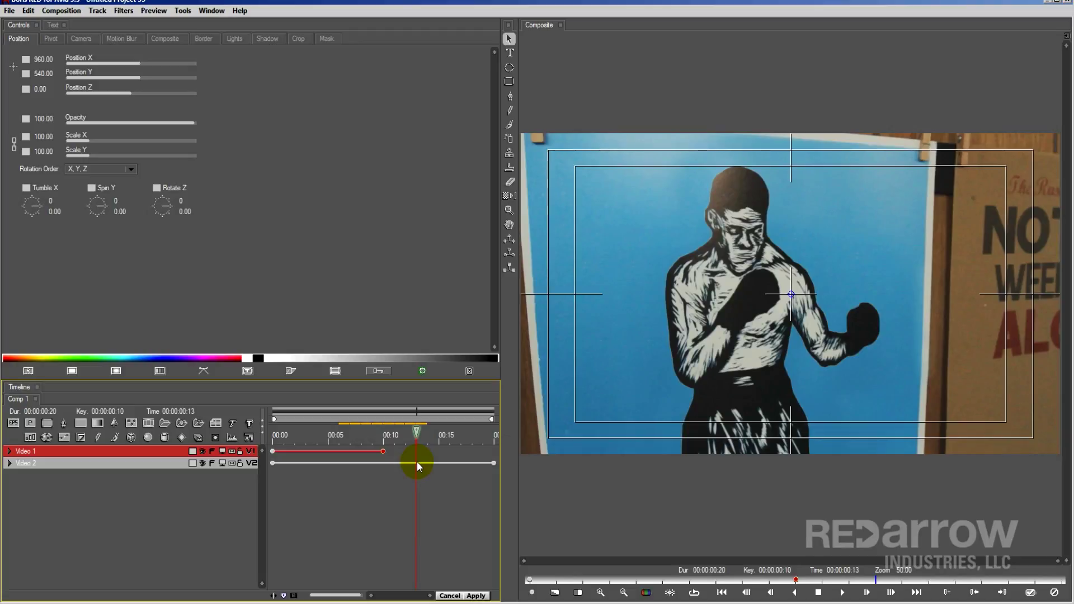
click(352, 482)
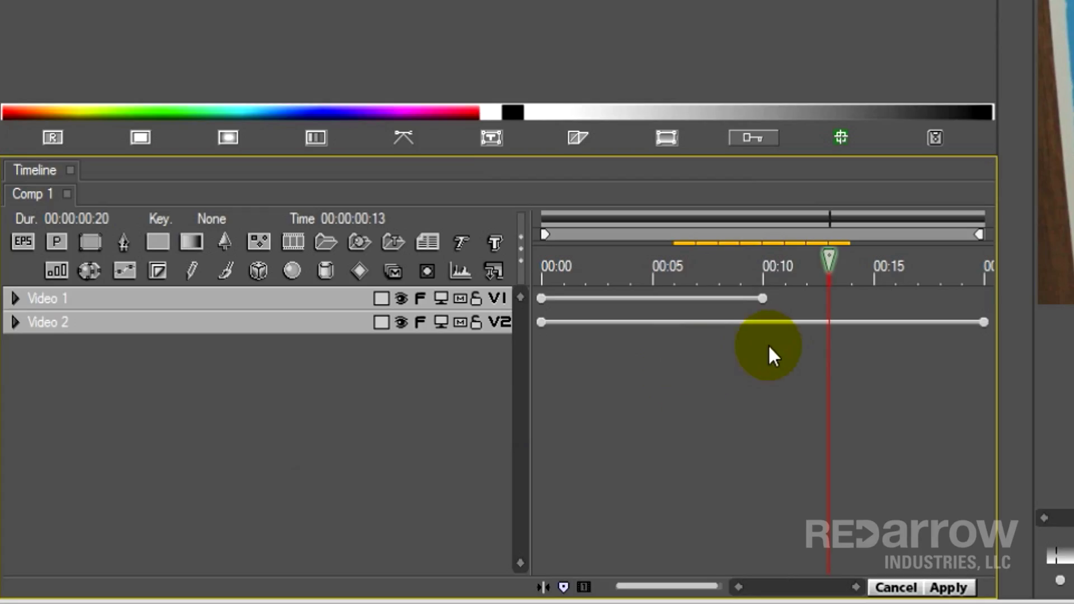
Step: Add a BCC Color Correction filter from Color and Blurs and keyframe it at 00:10
right_click(169, 412)
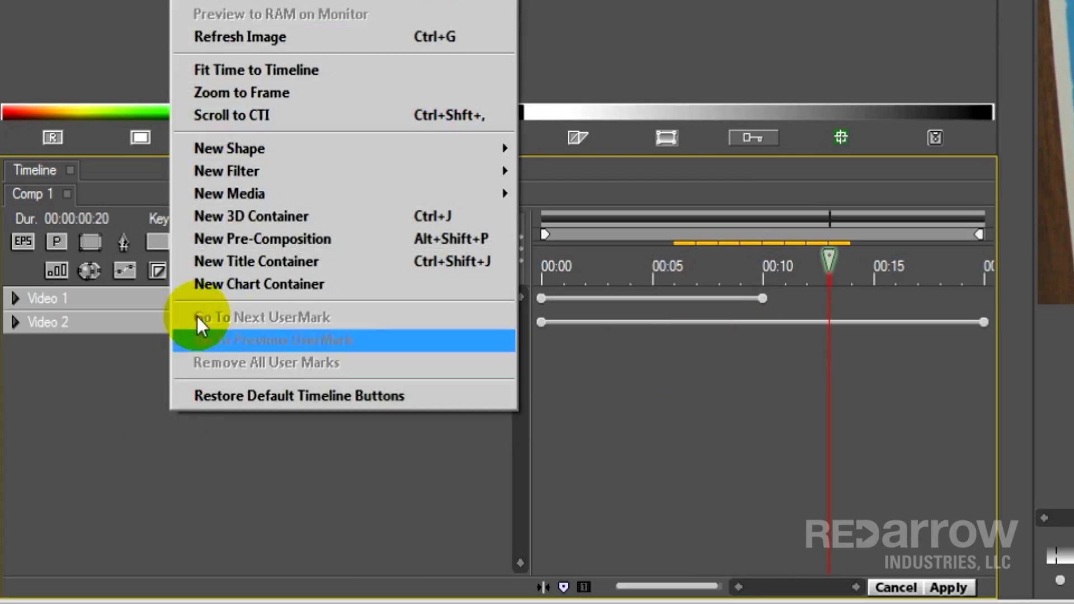
mouse_move(256, 172)
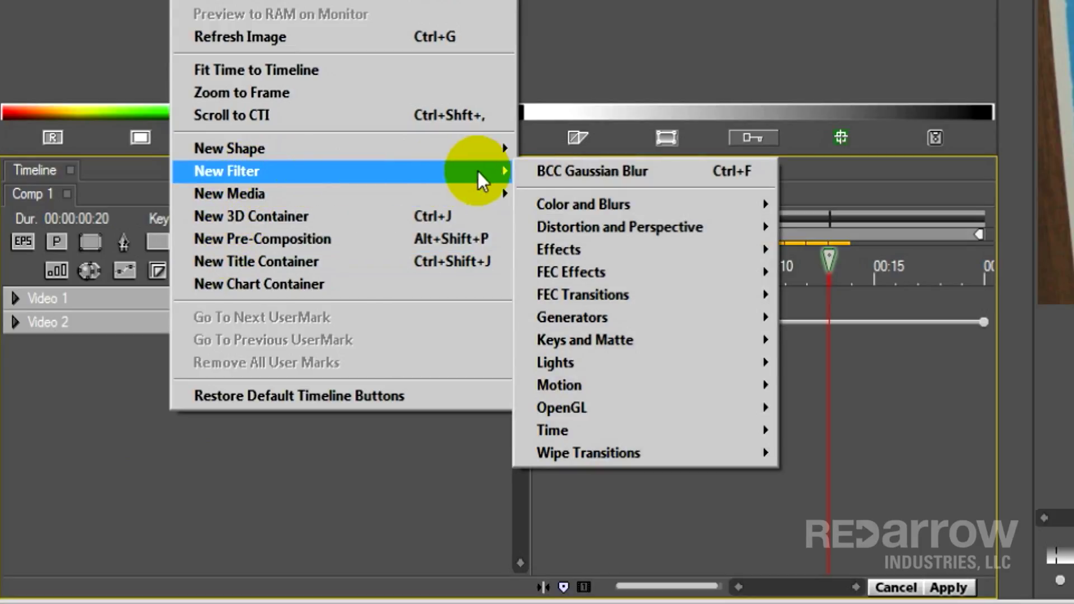
mouse_move(575, 202)
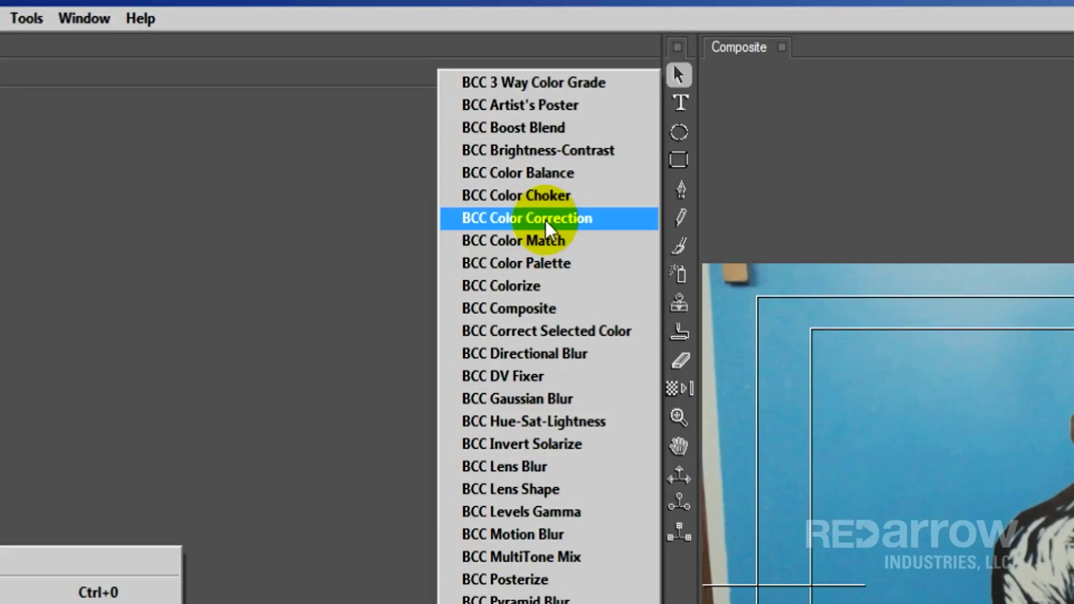
click(545, 220)
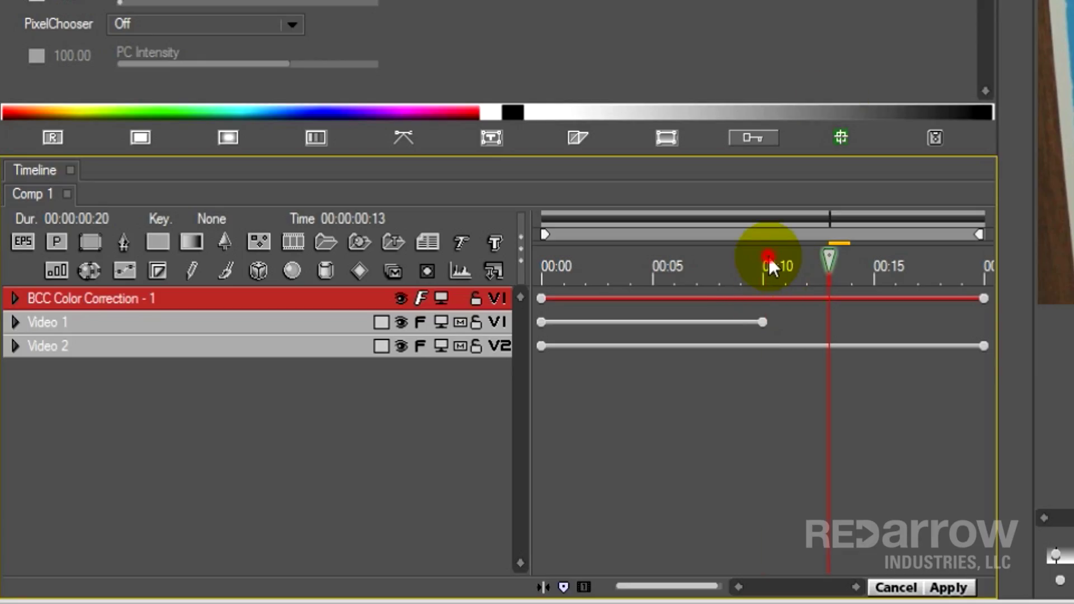
click(768, 258)
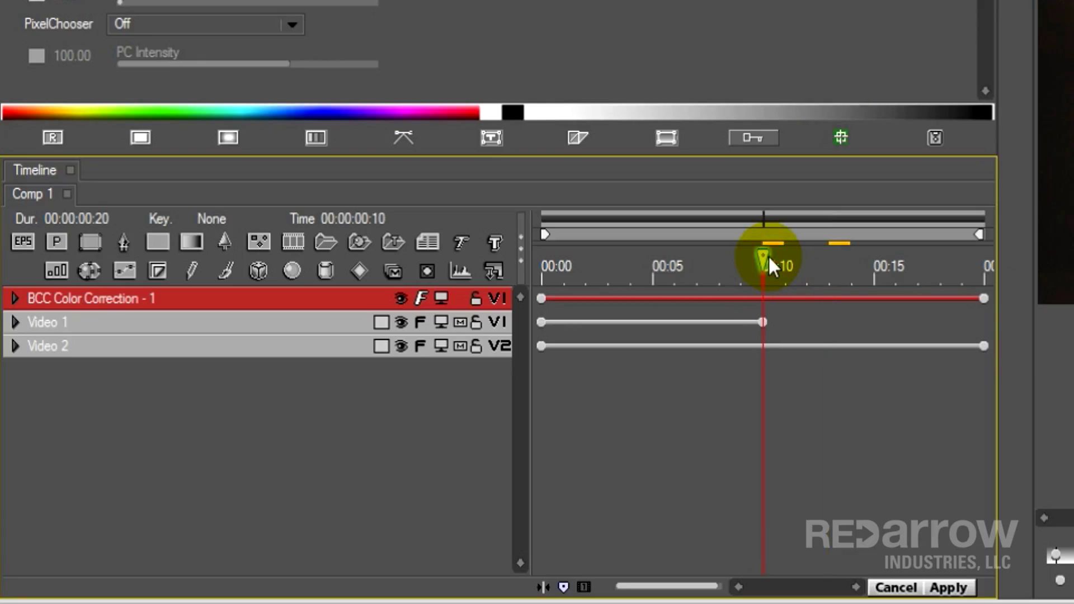
key(k)
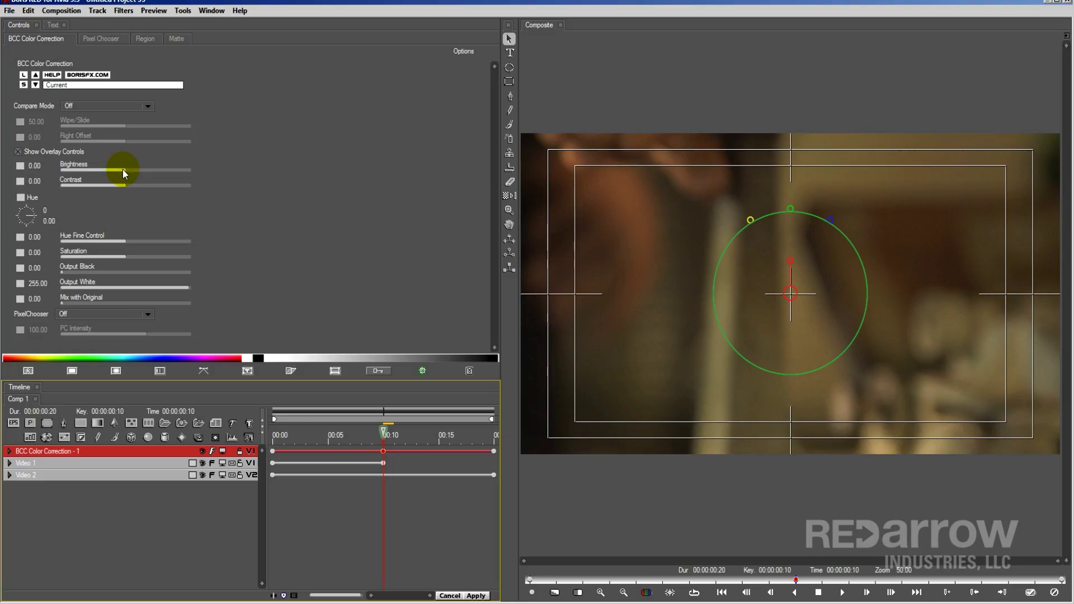
Step: Raise Brightness to 43.75 and make the 00:10 Brightness keyframe Linear
drag(123, 169, 173, 185)
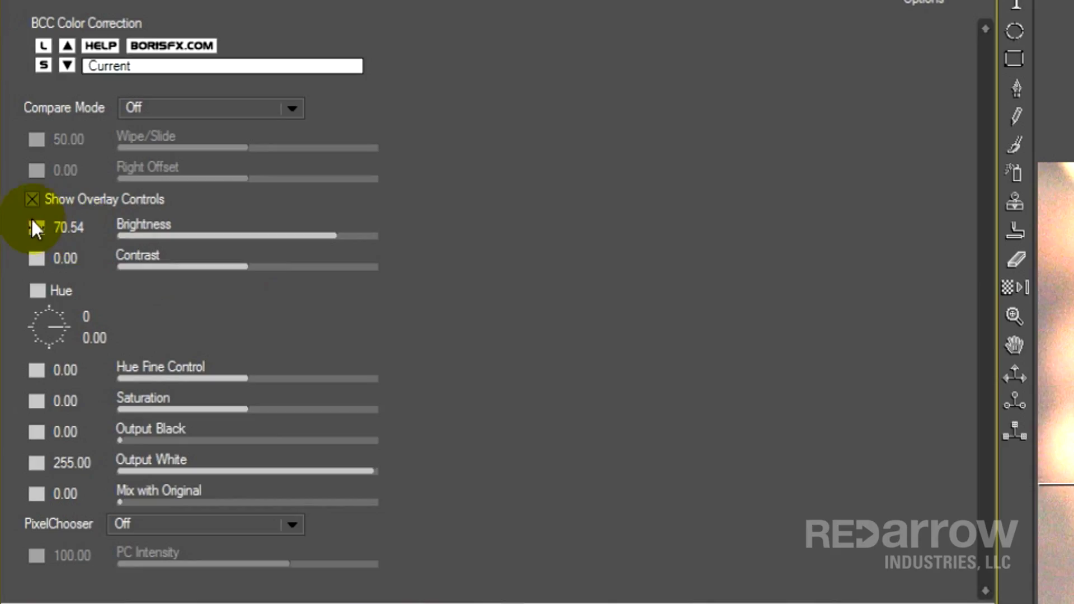
click(35, 227)
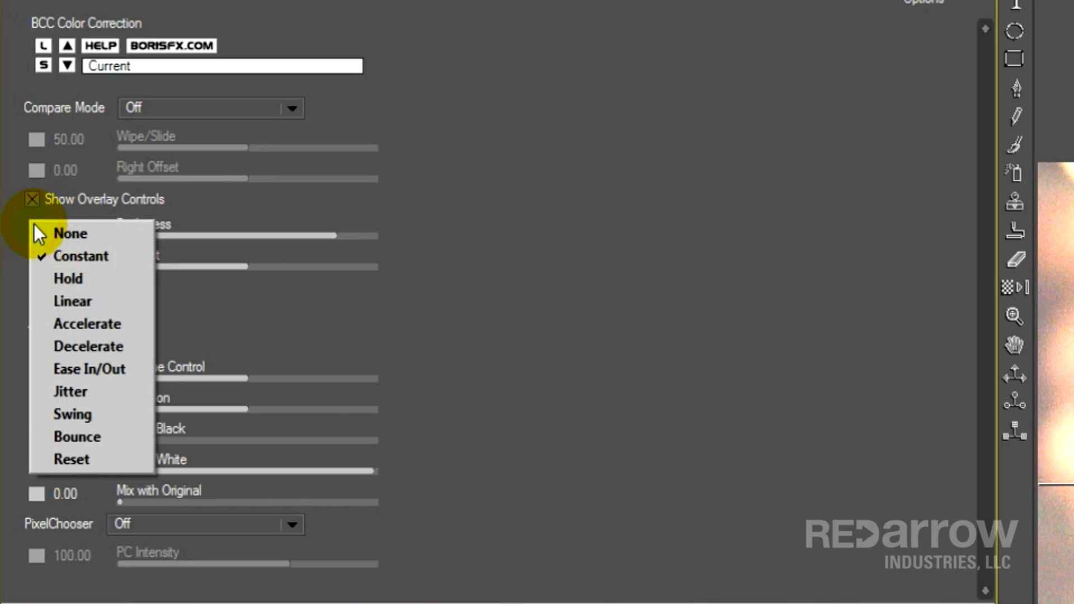
click(81, 298)
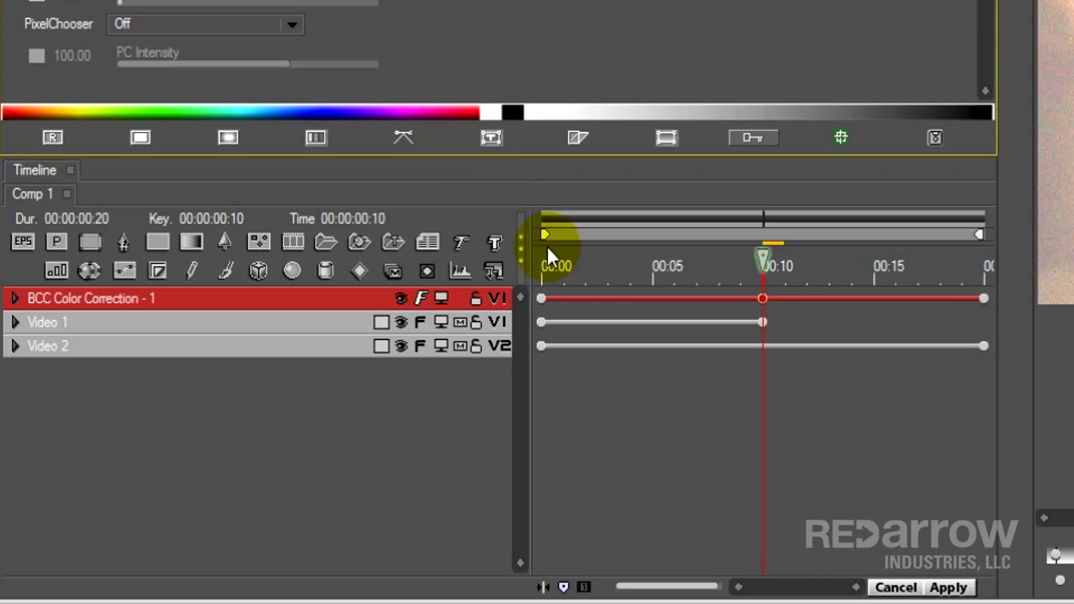
Step: Set the 00:00 and 00:20 Brightness keyframes to Linear interpolation
click(545, 301)
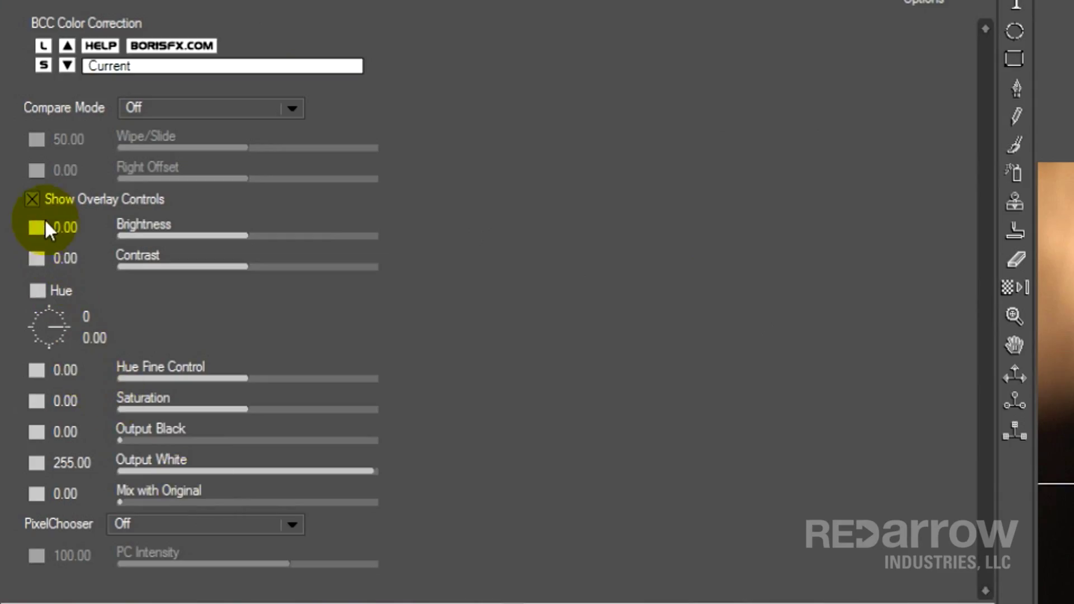
click(36, 225)
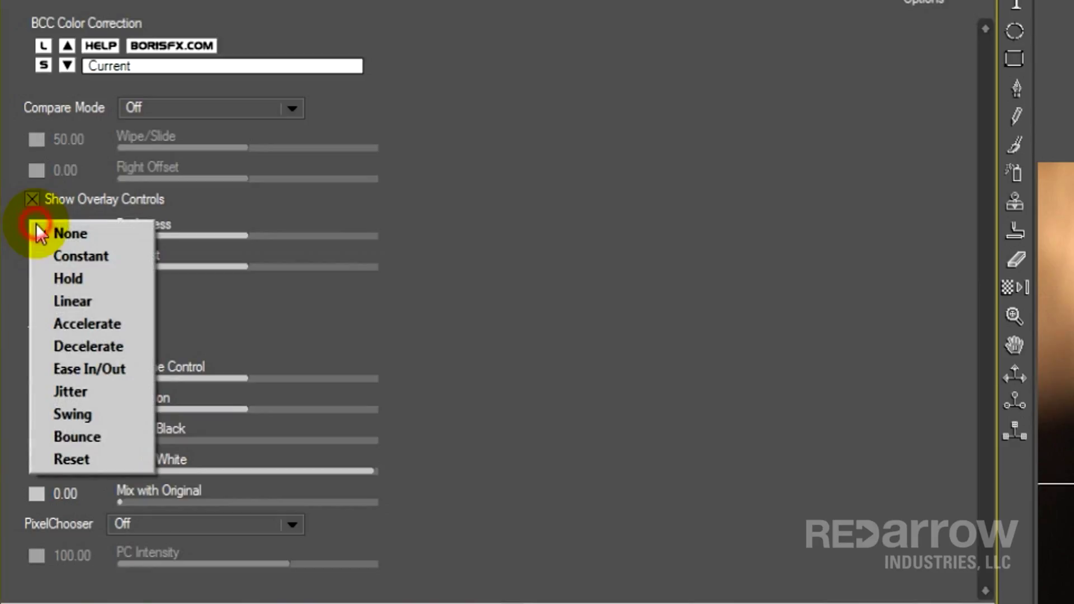
click(66, 300)
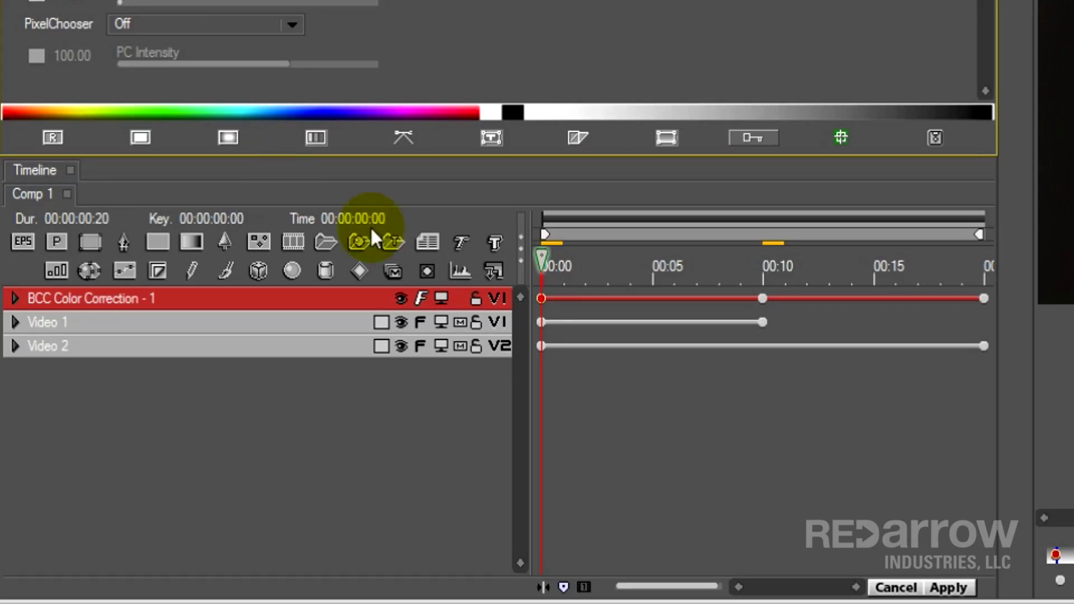
click(982, 299)
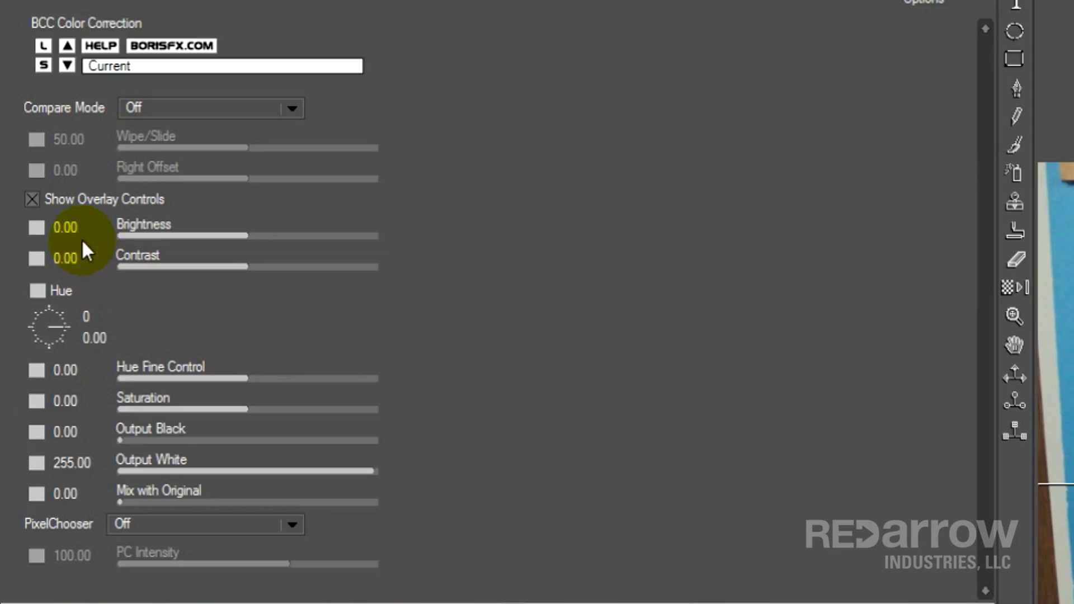
click(31, 223)
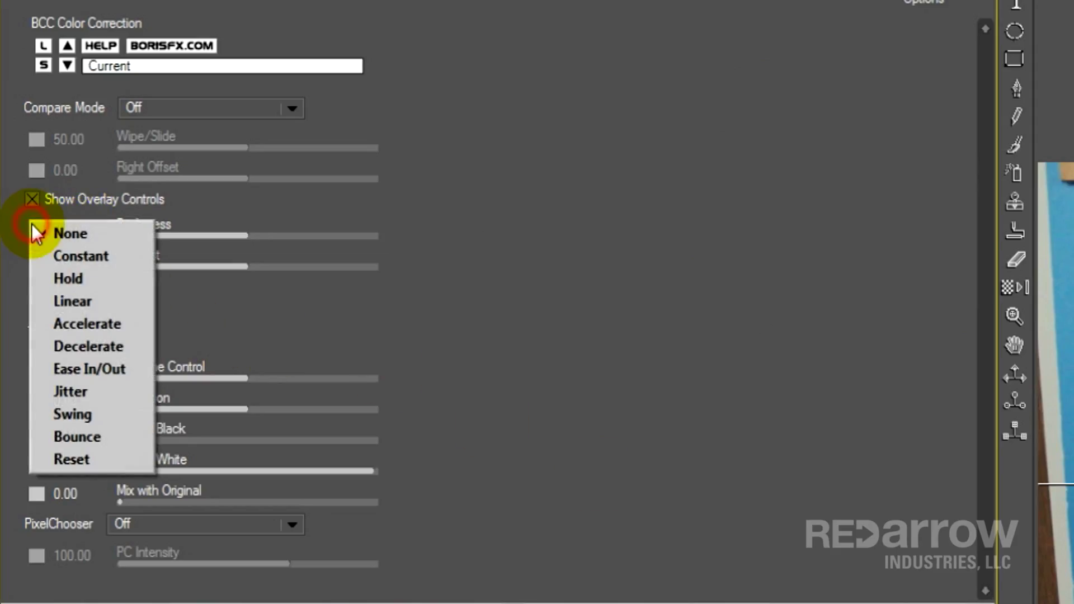
click(82, 300)
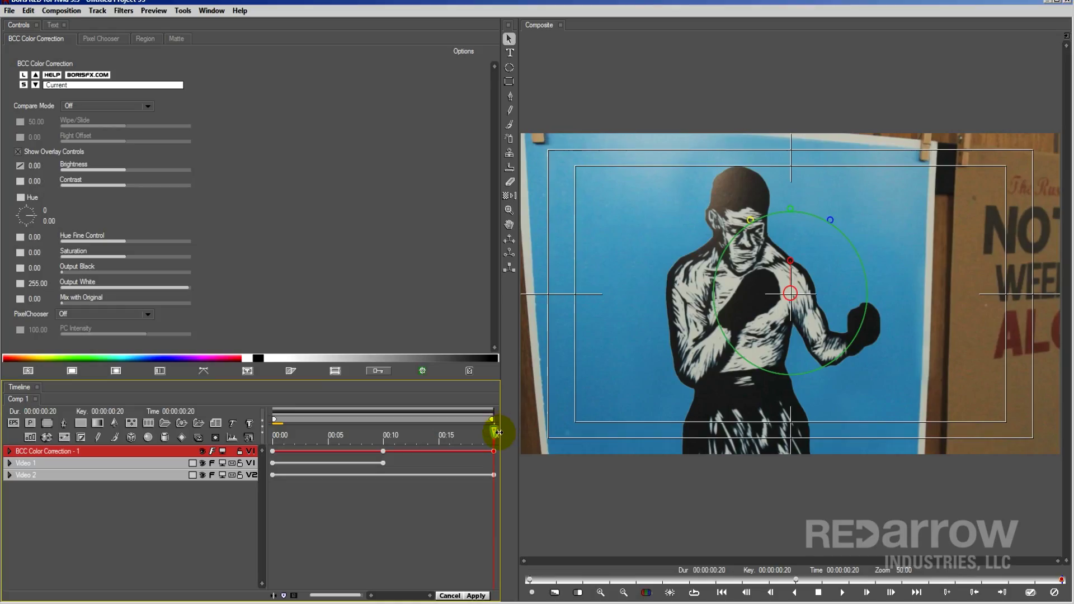
drag(494, 435, 396, 459)
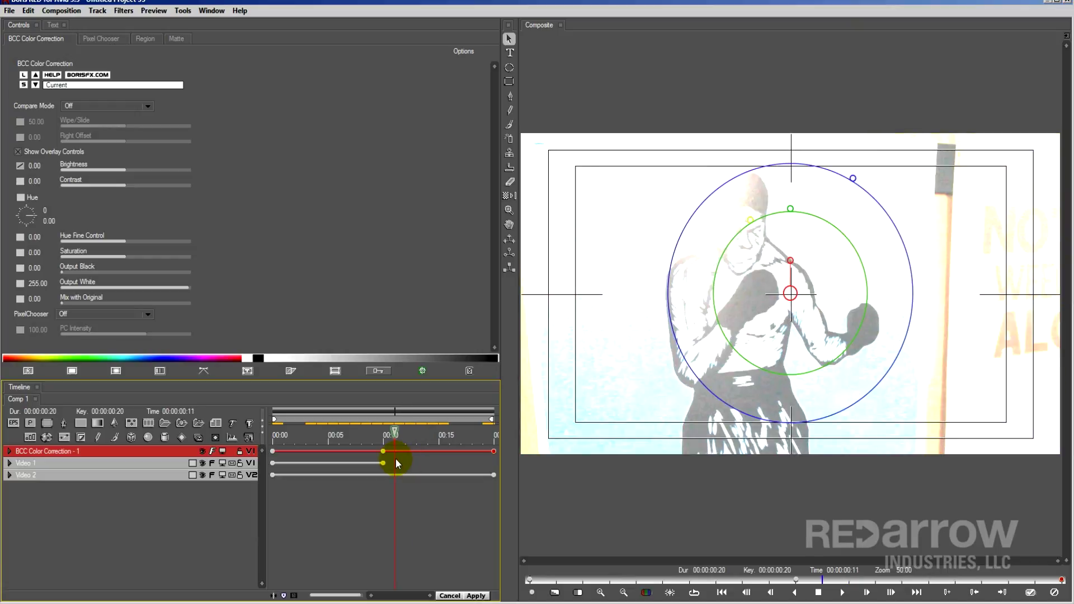
drag(395, 459, 371, 462)
click(367, 465)
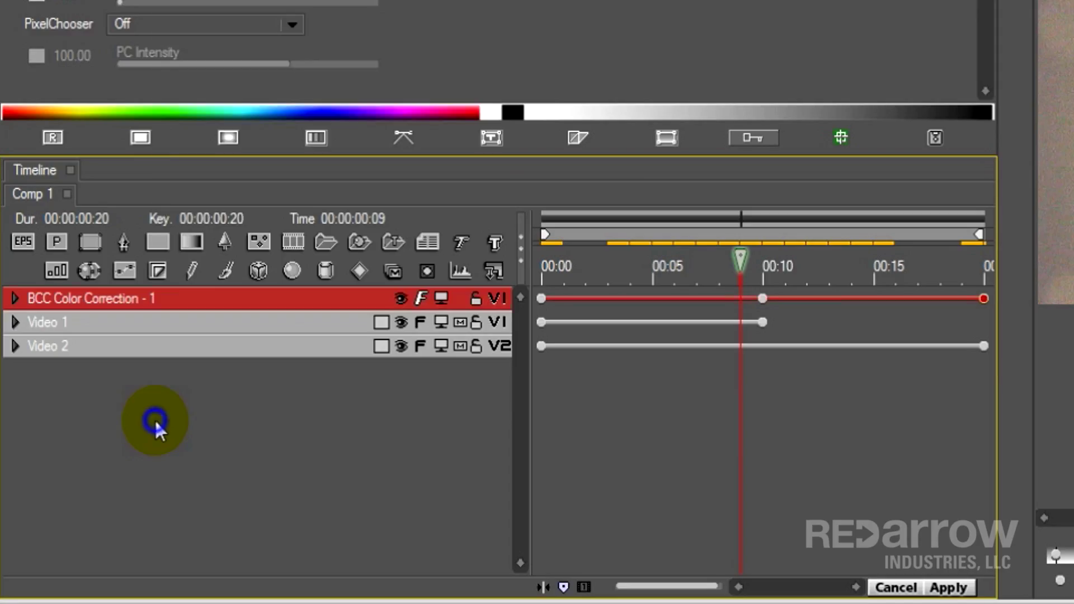
right_click(79, 512)
Step: Add a BCC Gaussian Blur filter and place a keyframe at 00:10
mouse_move(236, 180)
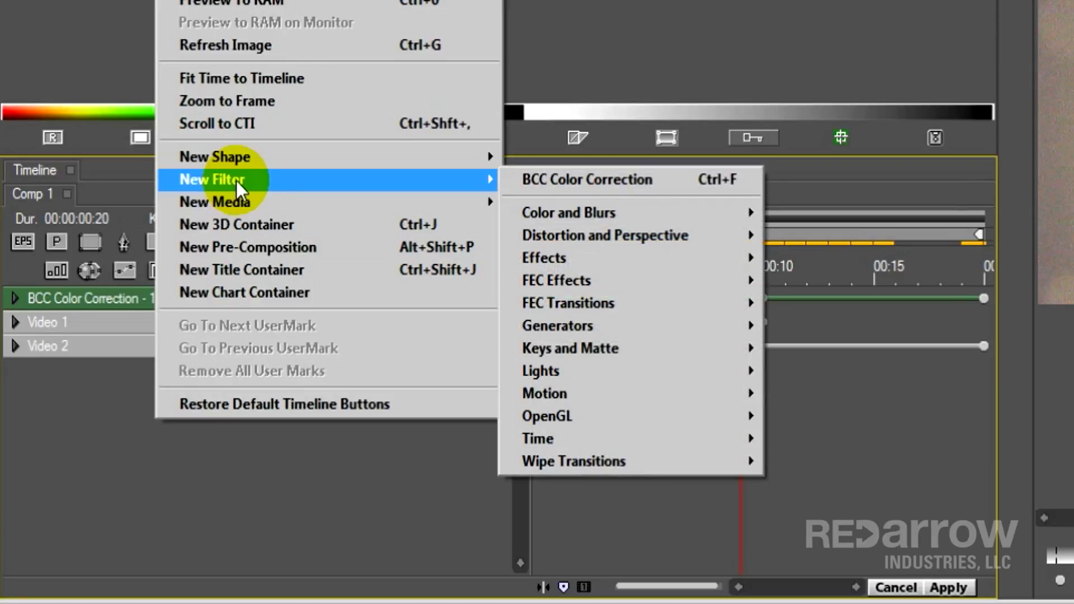
mouse_move(555, 208)
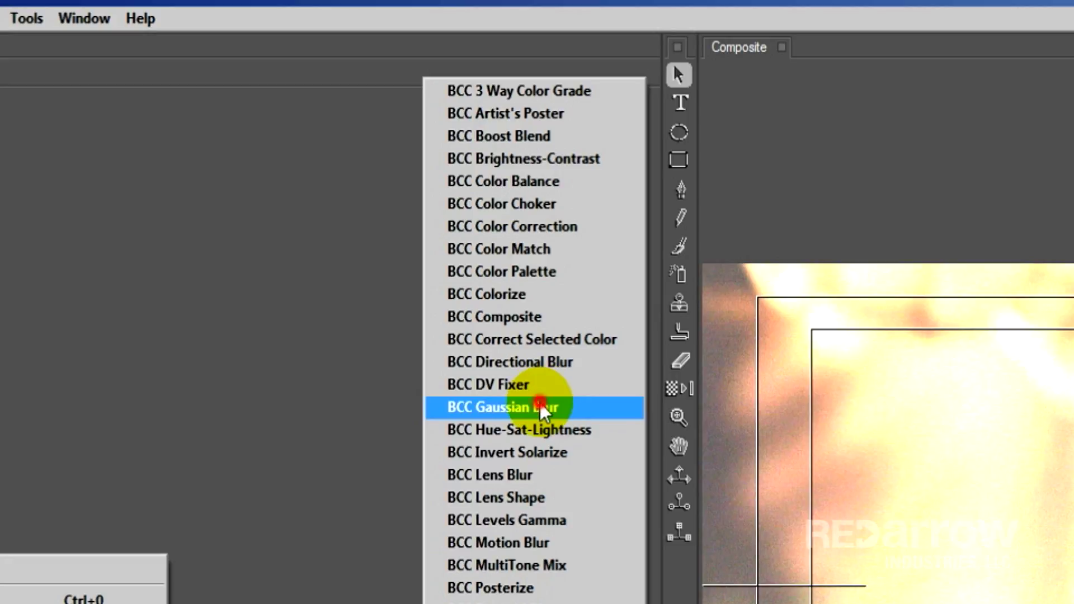
click(539, 404)
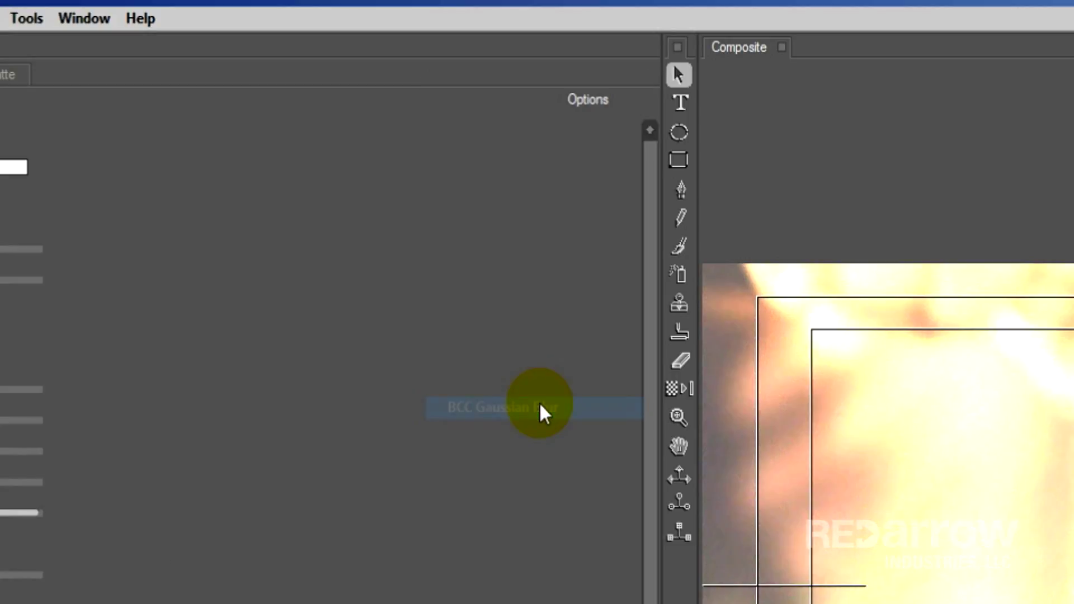
drag(370, 434, 383, 437)
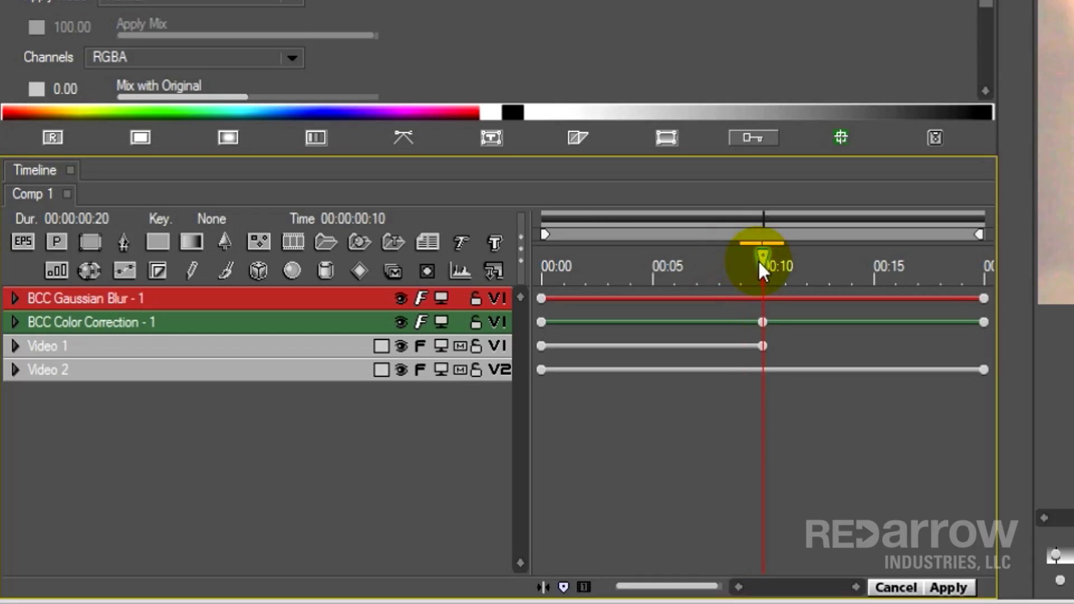
click(760, 263)
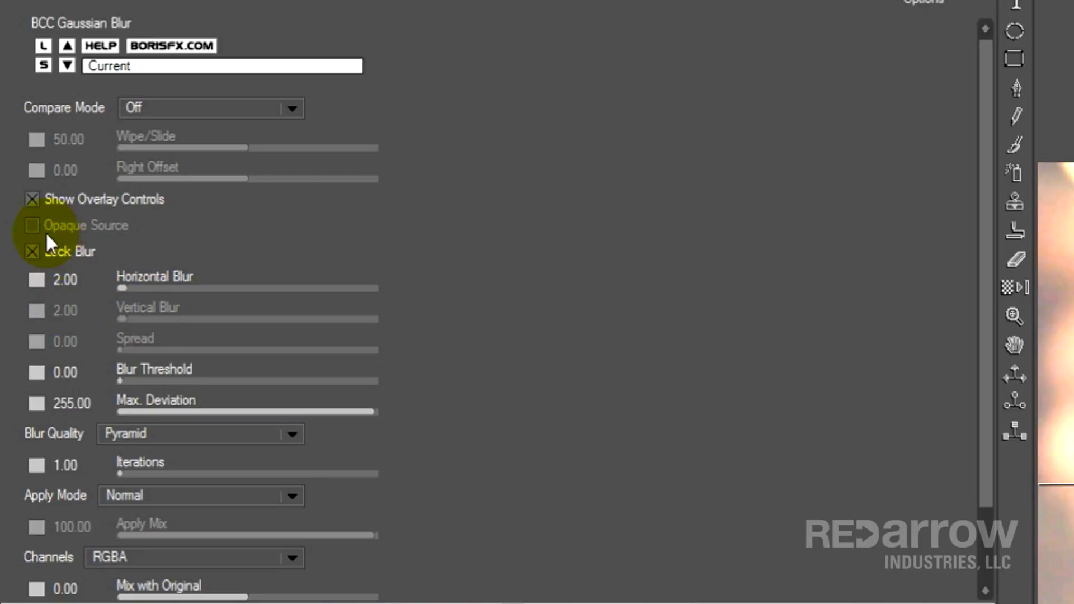
Step: Set Horizontal Blur to 50 with Linear interpolation at that keyframe
click(63, 279)
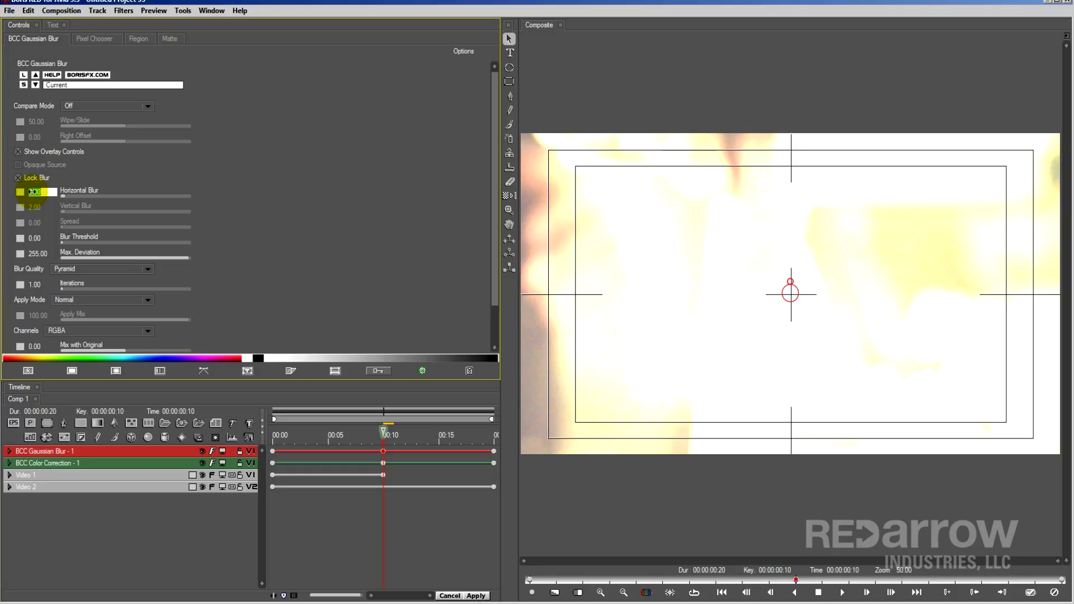
text(50)
key(Return)
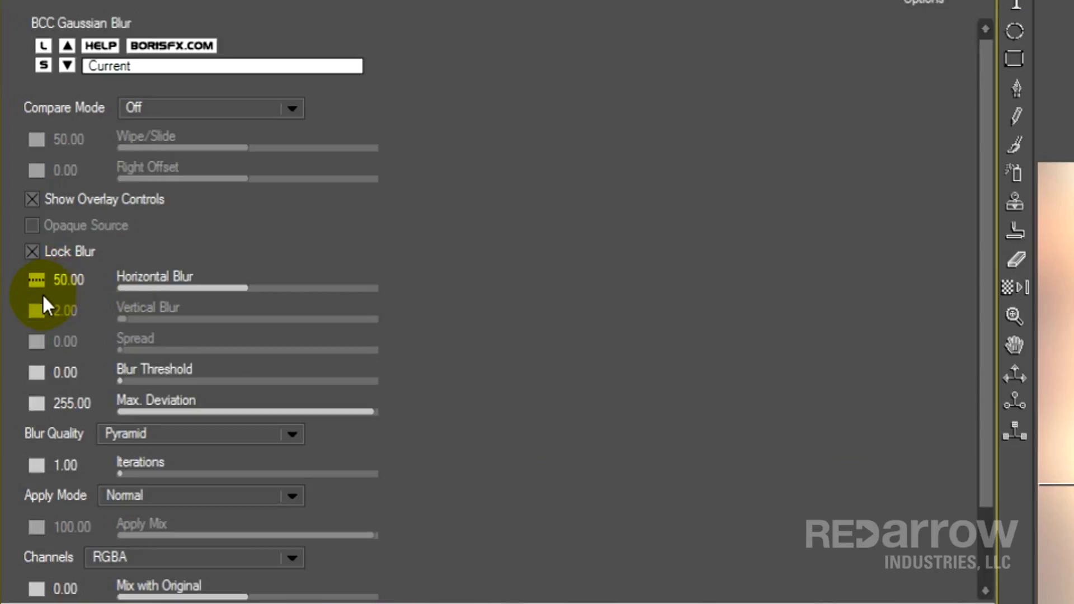
click(37, 279)
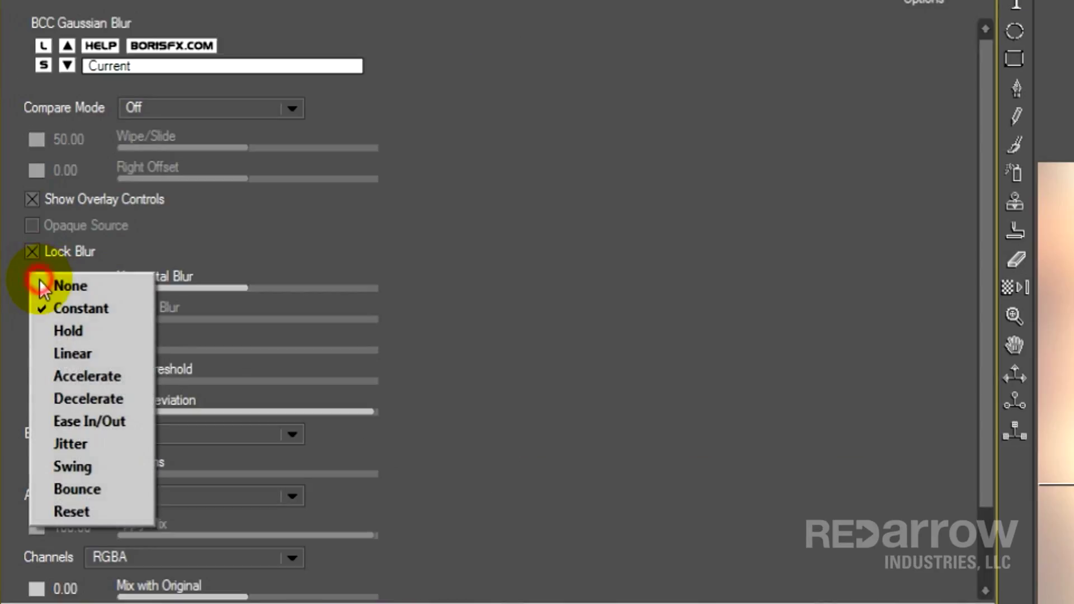
click(65, 352)
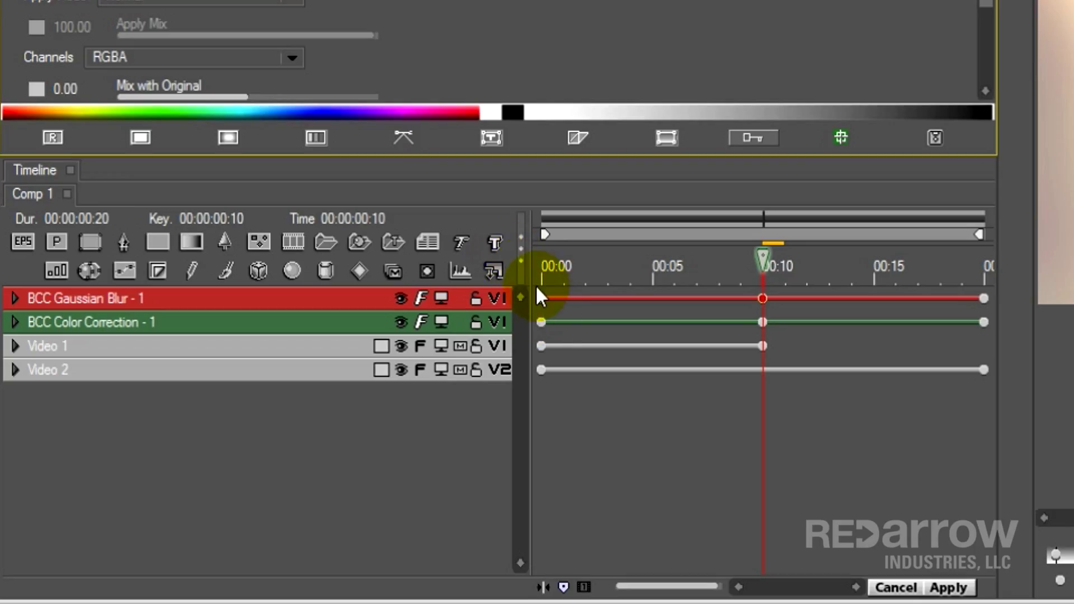
Step: Keyframe Horizontal Blur at 0 with linear interpolation on the first frame, 00:00
click(540, 298)
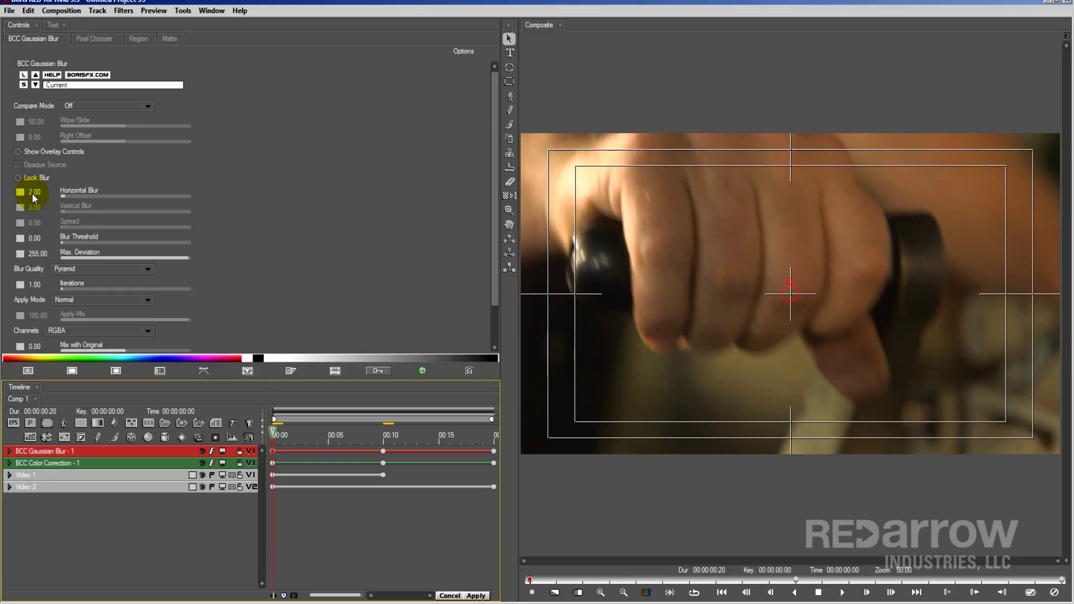
click(32, 193)
text(0)
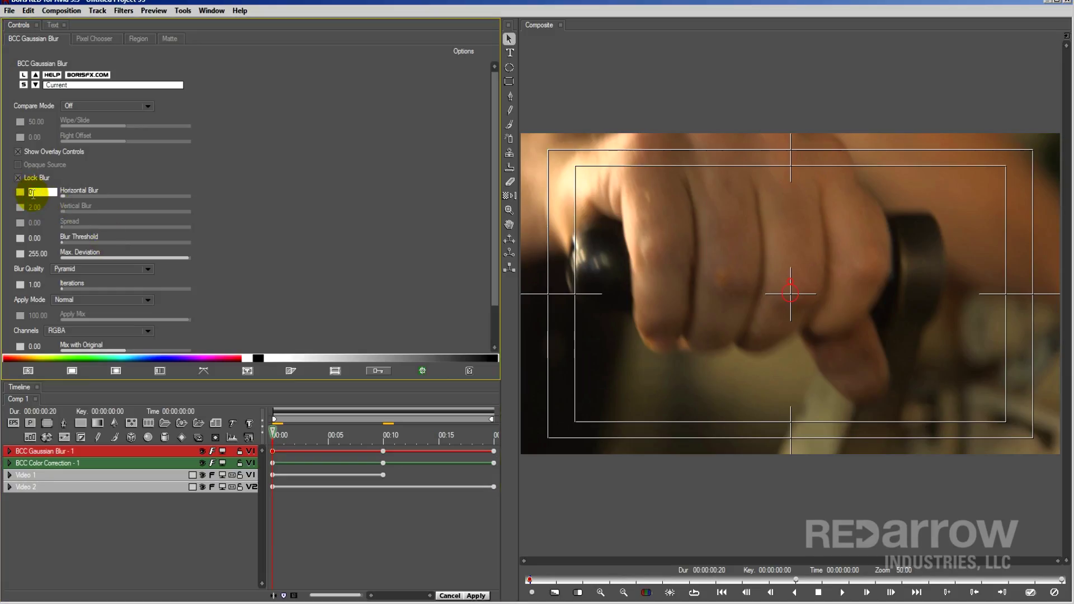
click(20, 192)
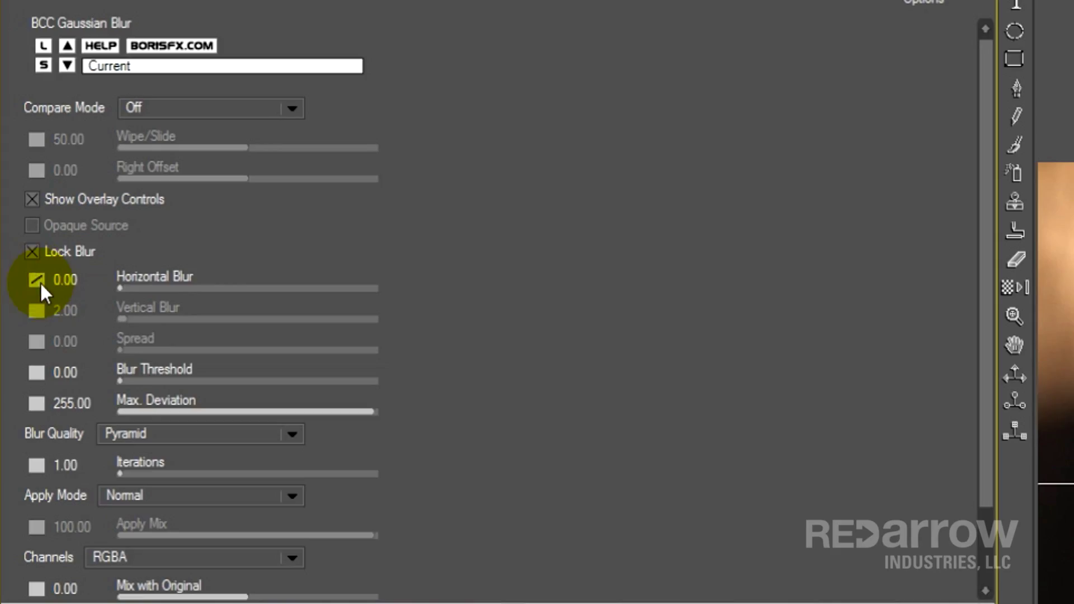
drag(39, 281, 78, 355)
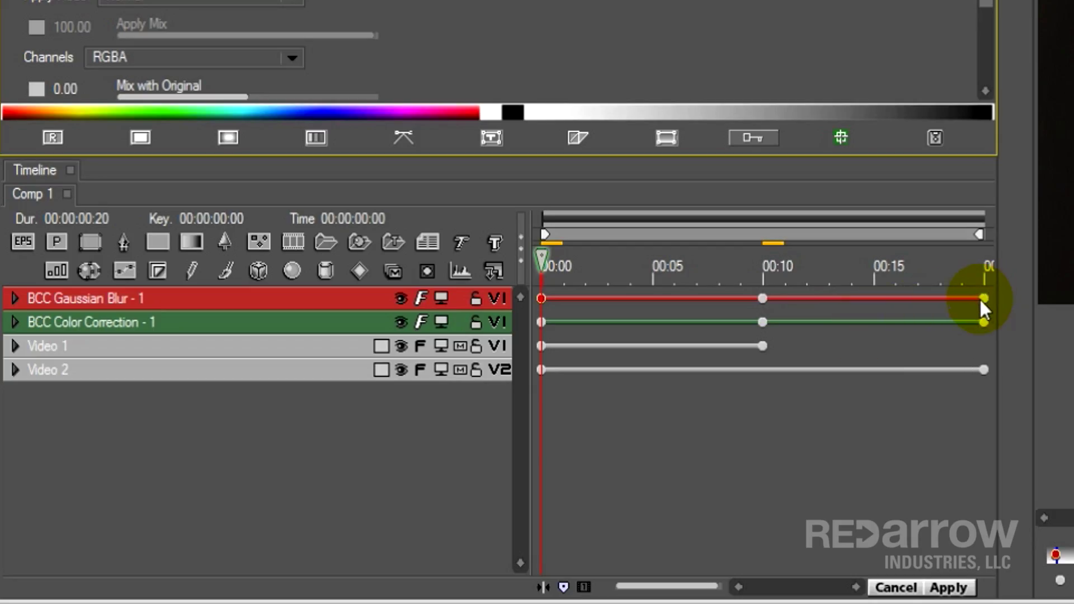
Step: Set Horizontal Blur to 0 with Linear interpolation at 00:20, preview the ramp, and apply
click(983, 298)
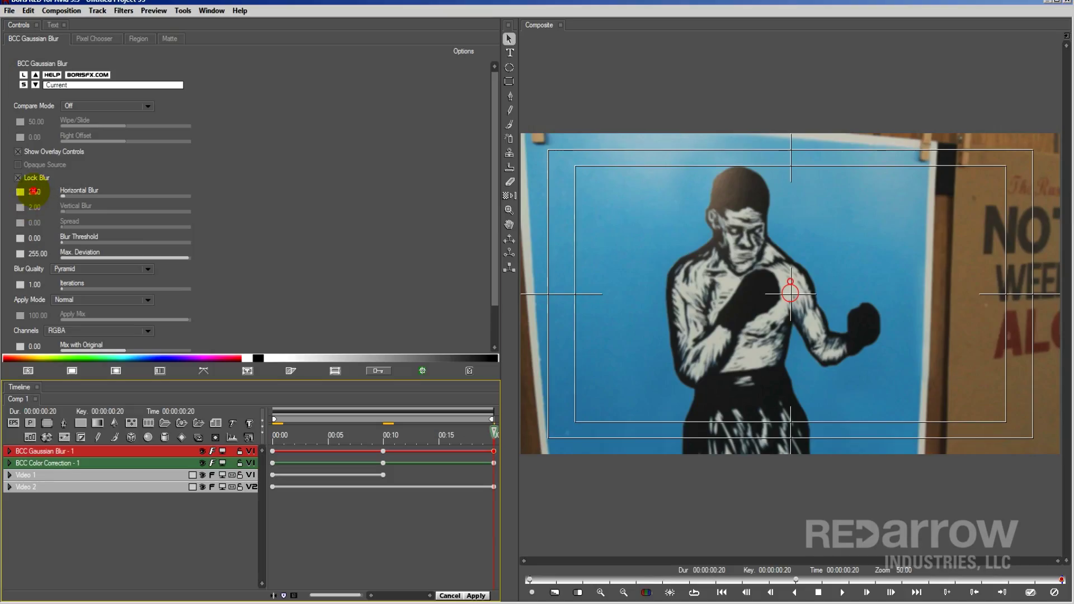
click(33, 191)
text(0)
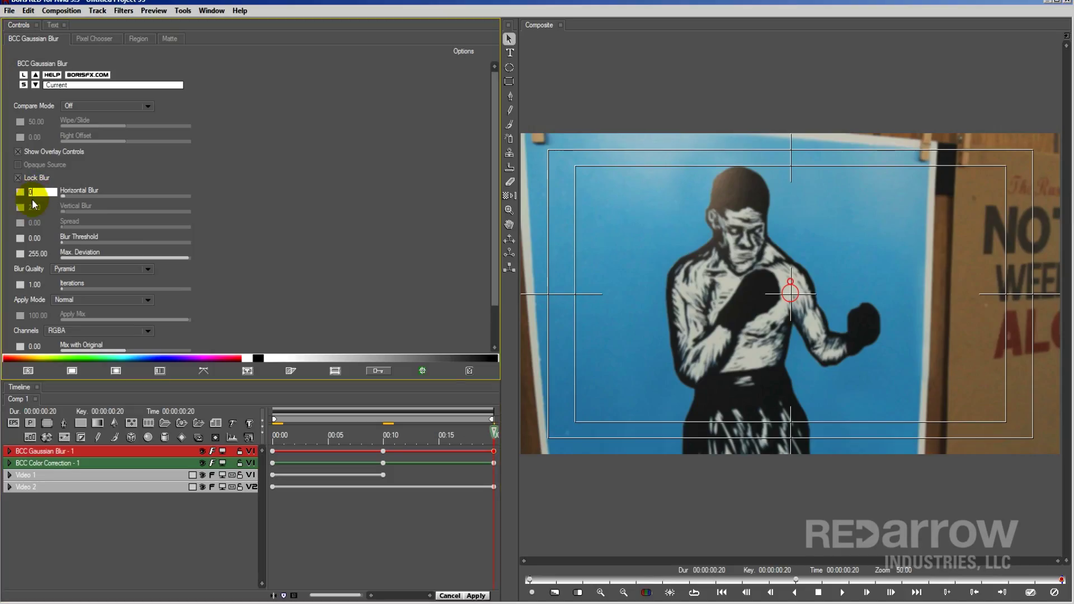
key(Return)
click(35, 283)
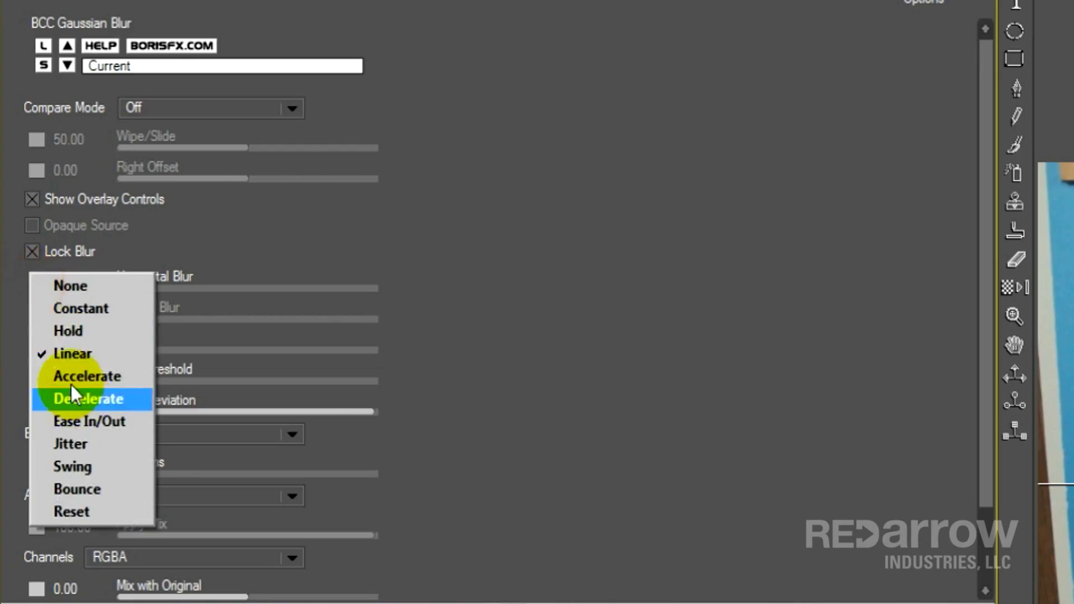
click(72, 351)
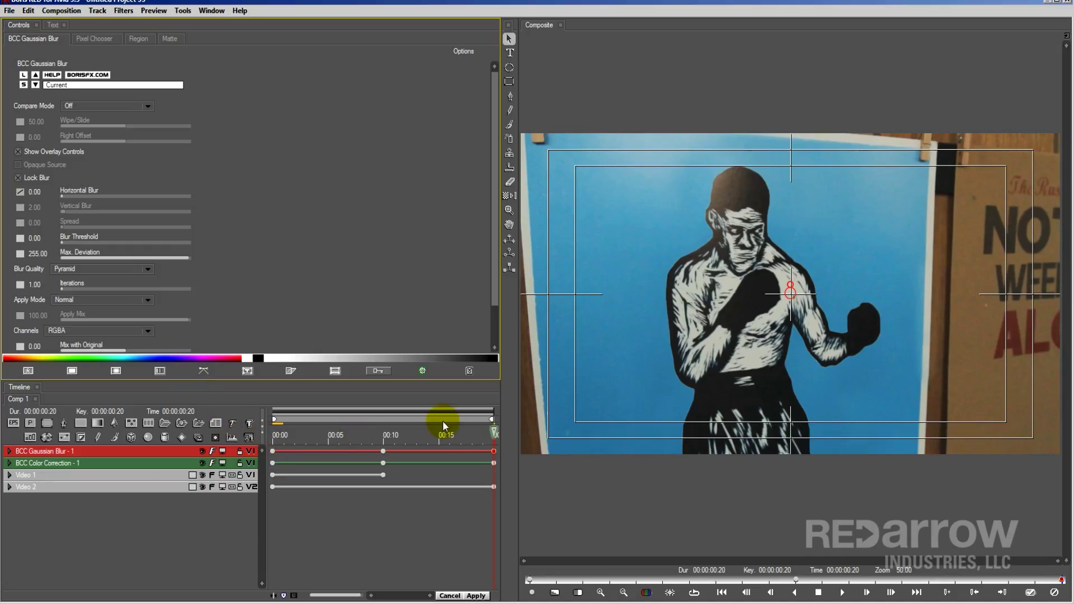
drag(493, 432, 478, 461)
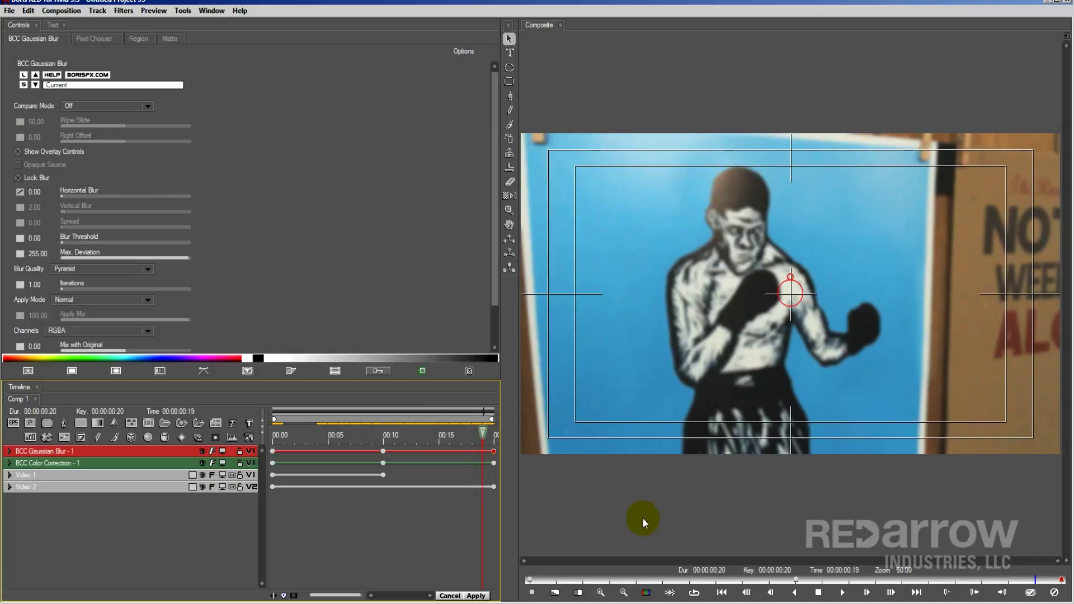
click(476, 595)
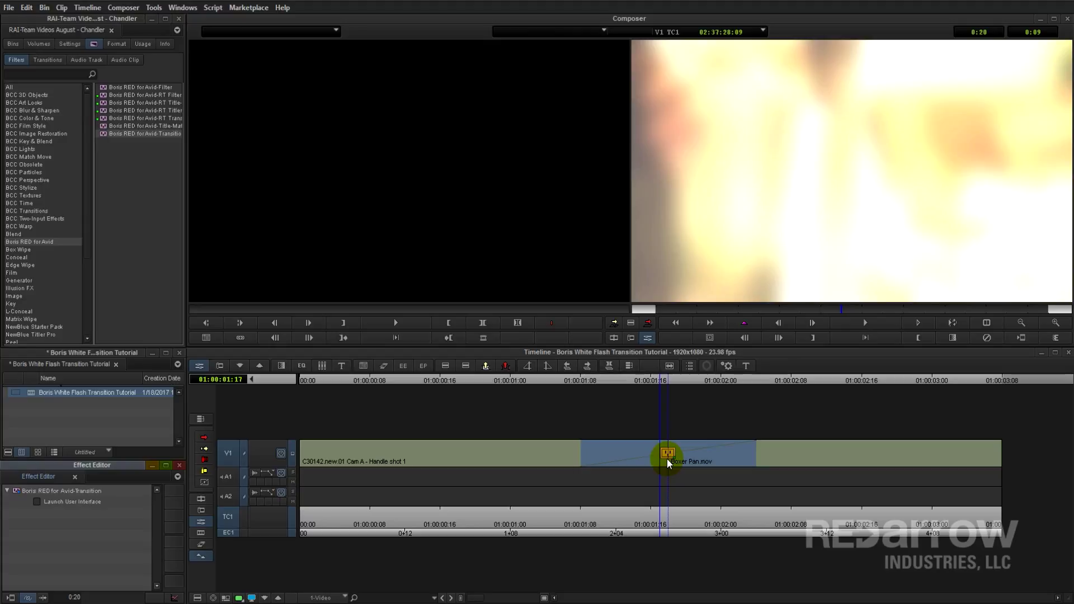
Step: Render the Boris RED transition and view the white flash frame at 01:00:01:18
key(ctrl+r)
click(541, 349)
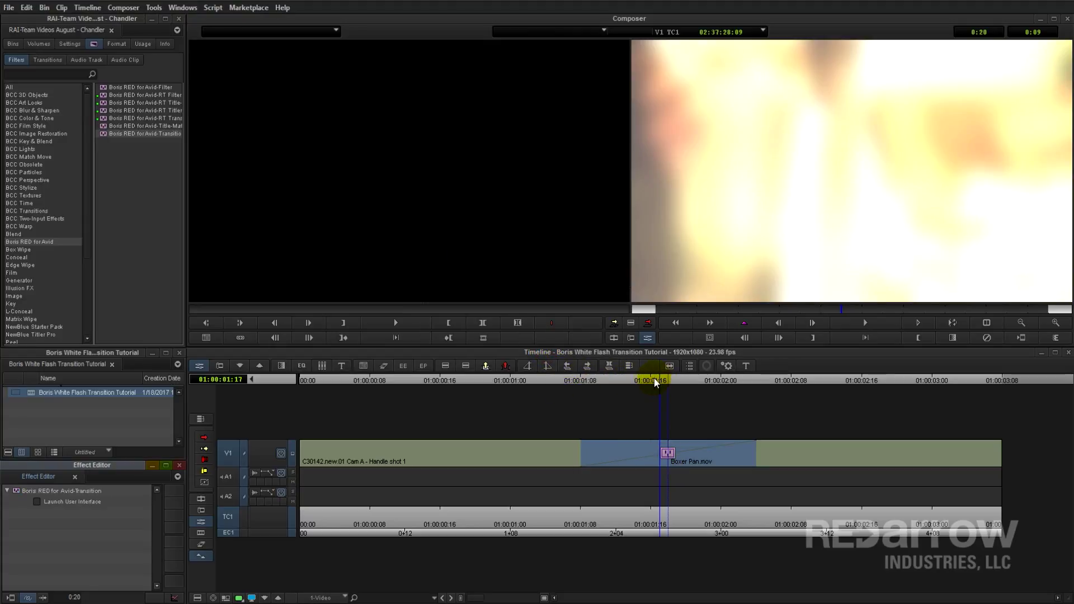
drag(654, 382, 392, 461)
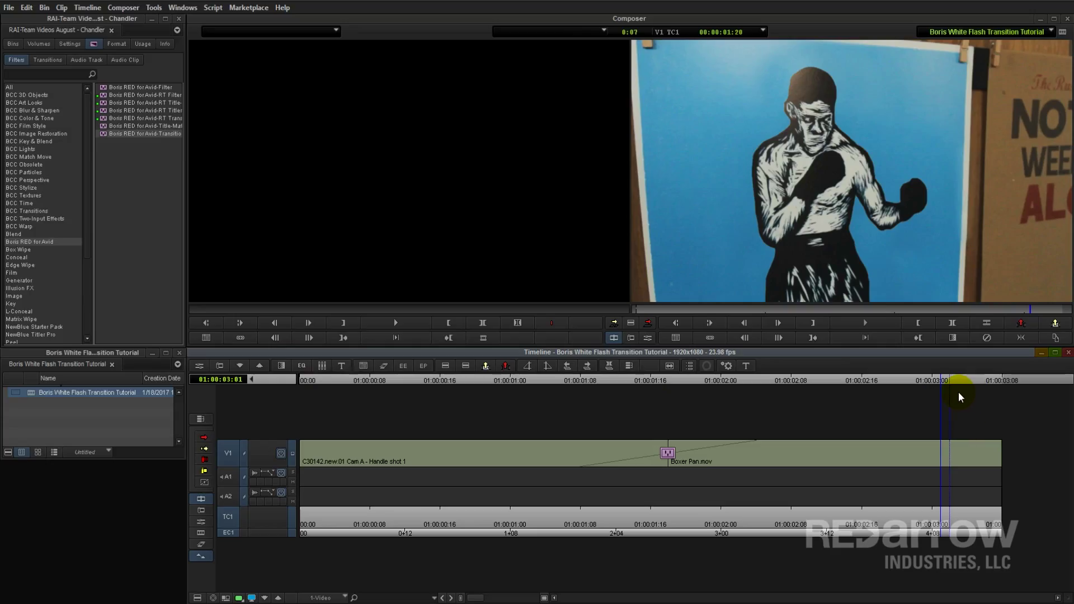
click(672, 381)
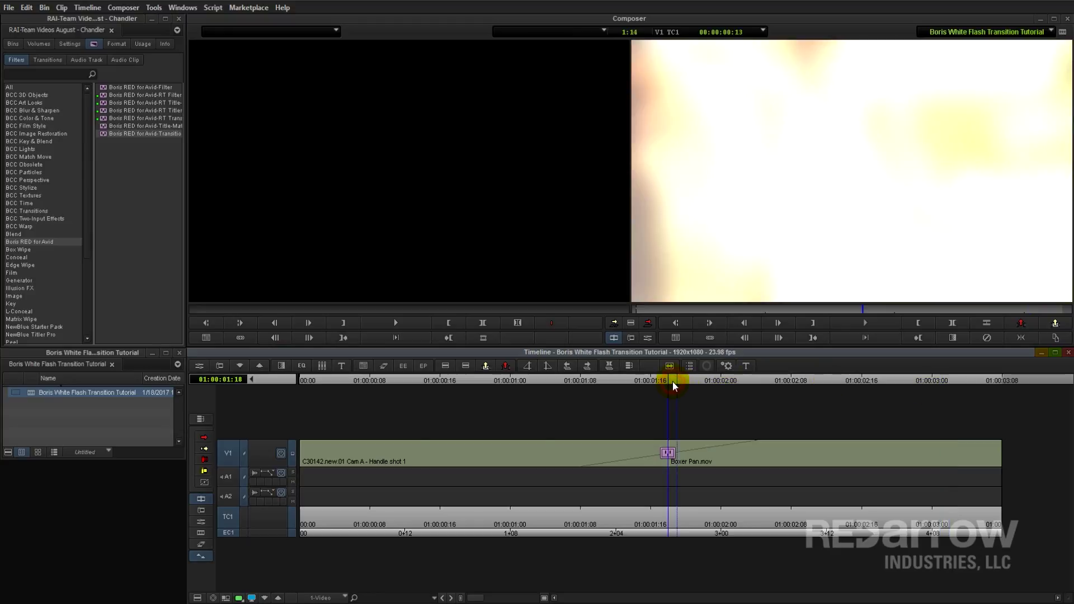
Step: Drag the Boris RED effect from the Effect Editor into the bin and name it 'White Flash'
click(403, 366)
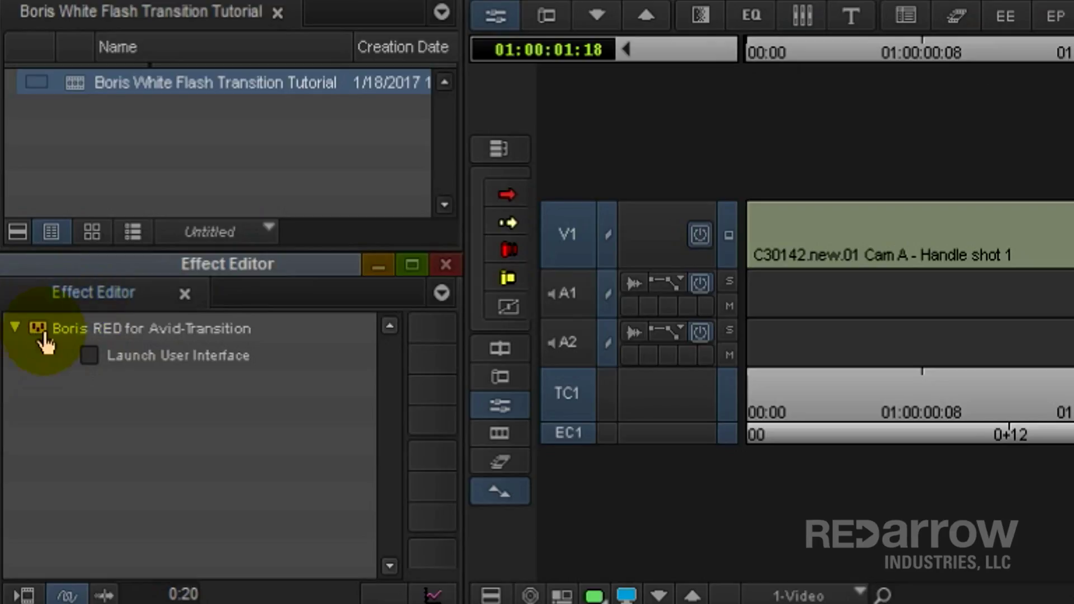
drag(36, 327, 73, 163)
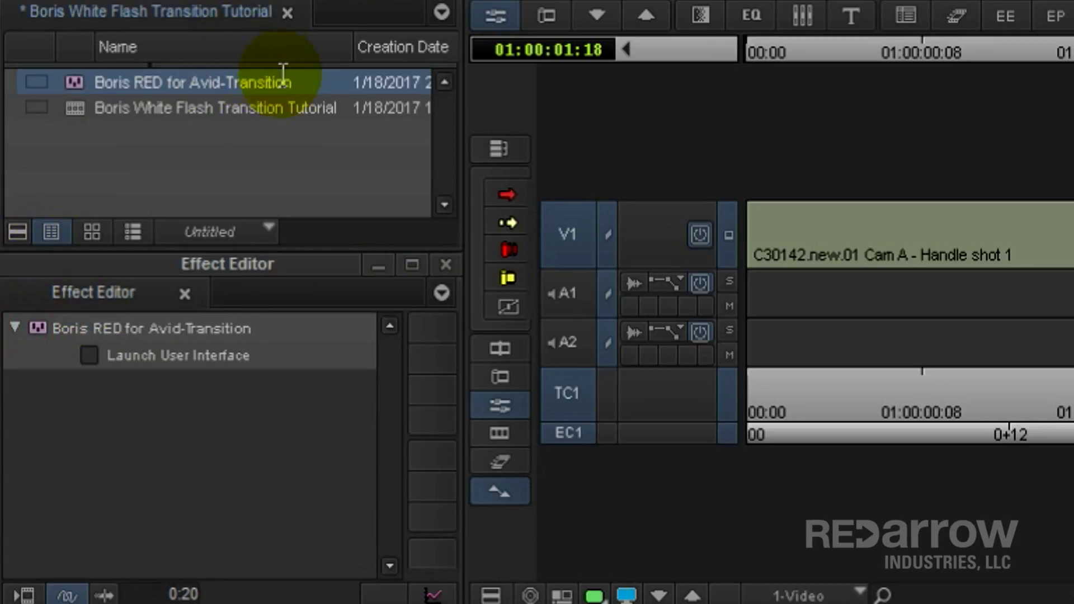
click(310, 85)
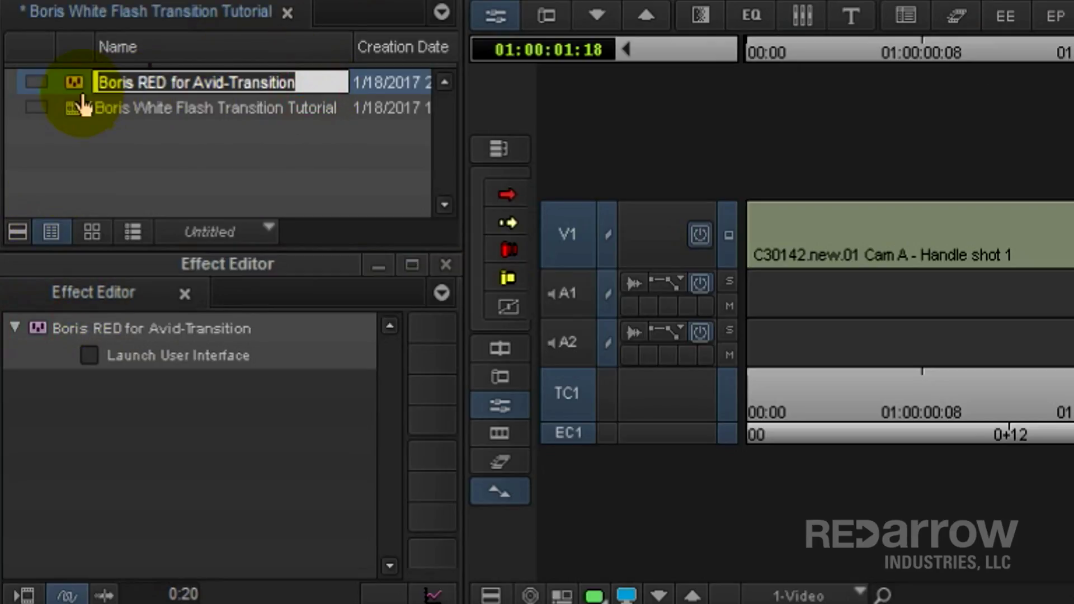
text(White Fla)
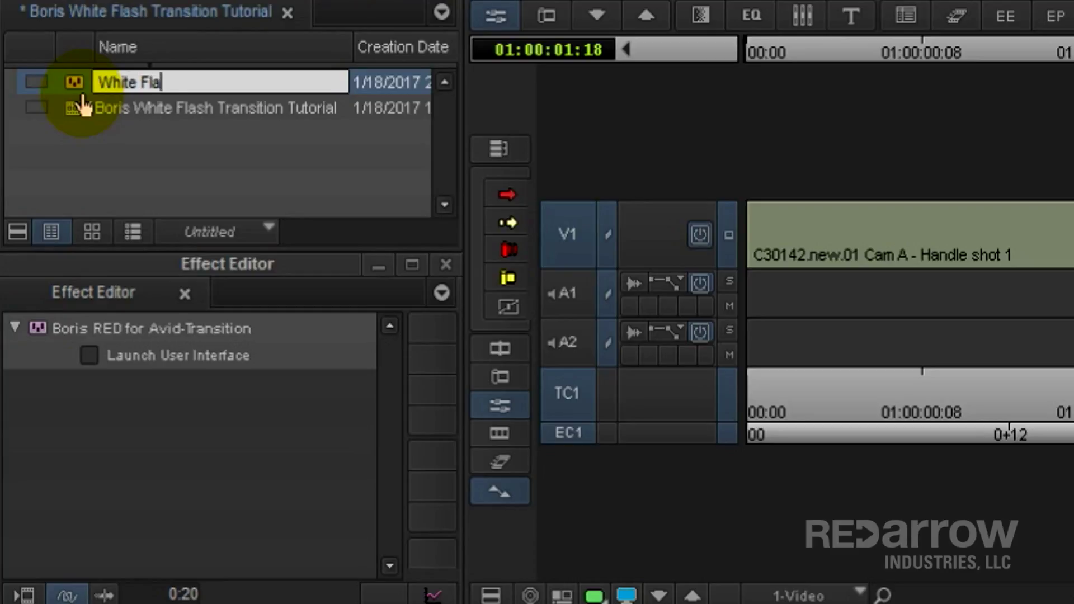
text(sh)
key(Return)
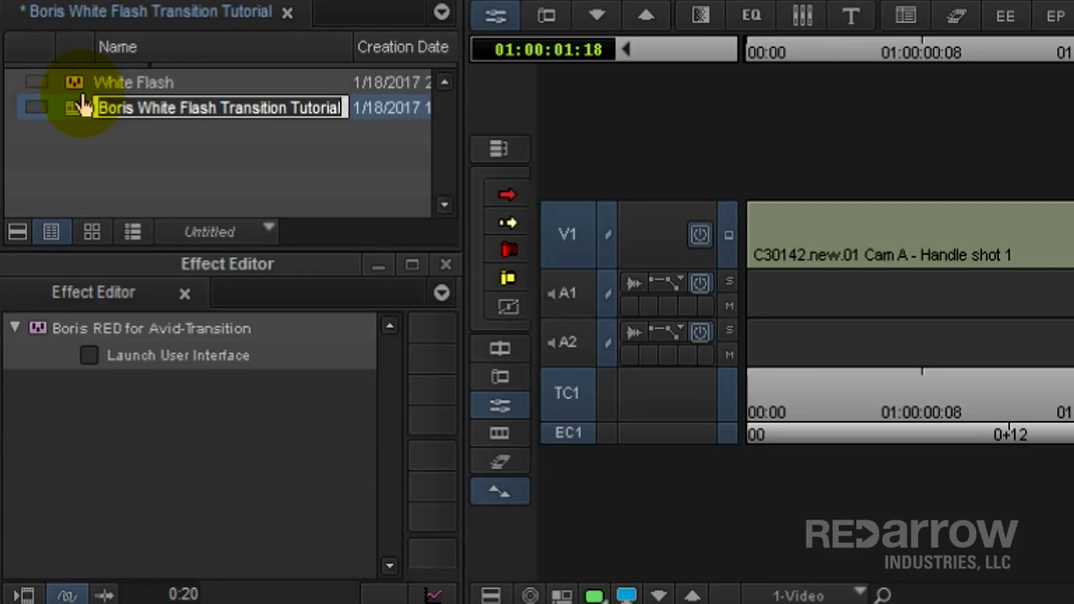
click(89, 154)
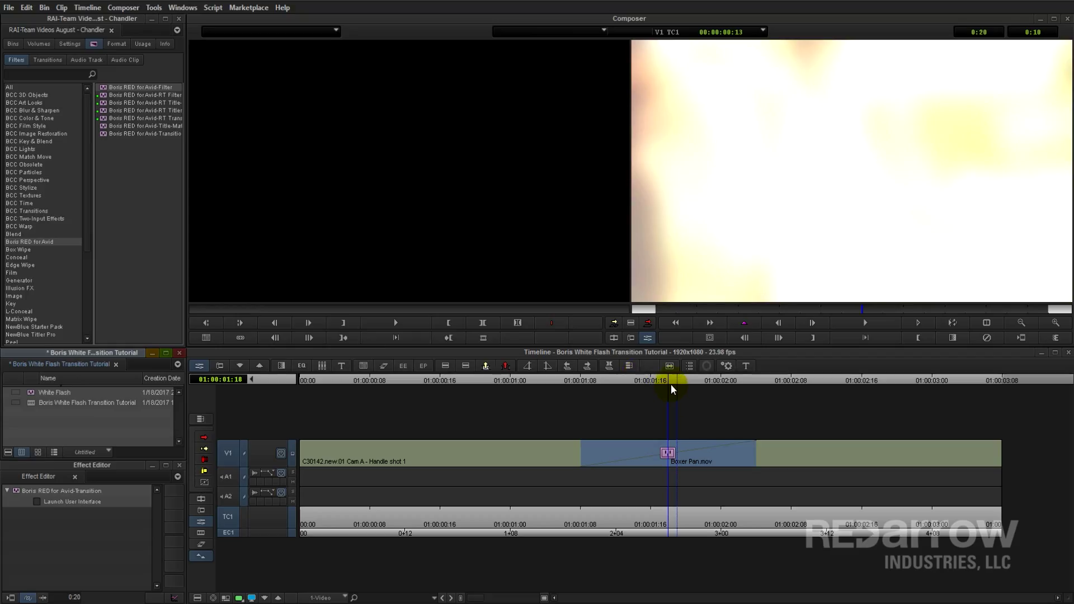
Step: Swap the cut's transition for the White Flash bin preset and play it from just before
click(670, 382)
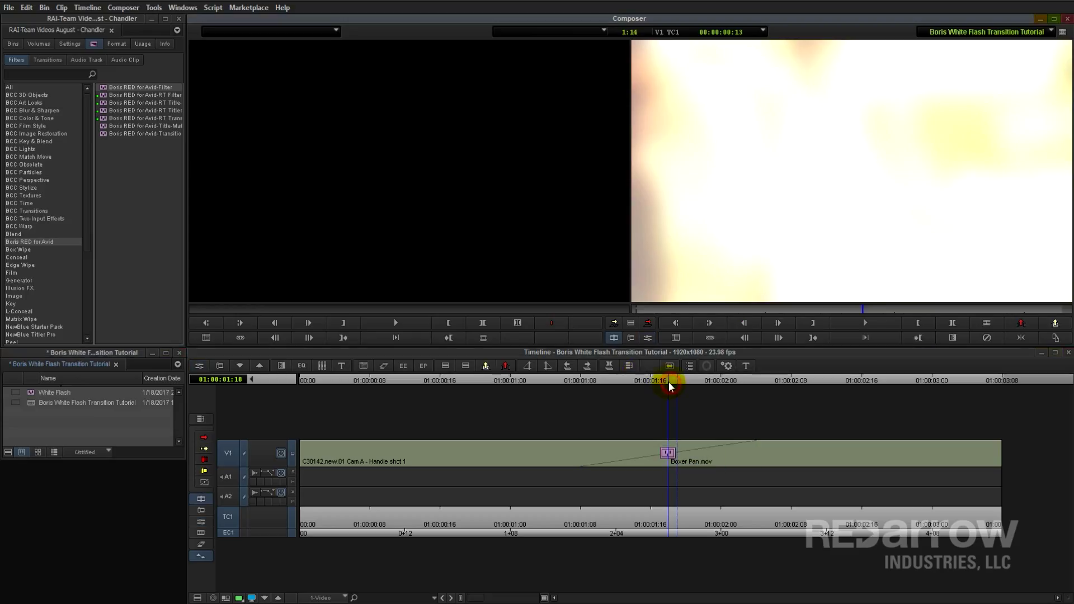
key(Delete)
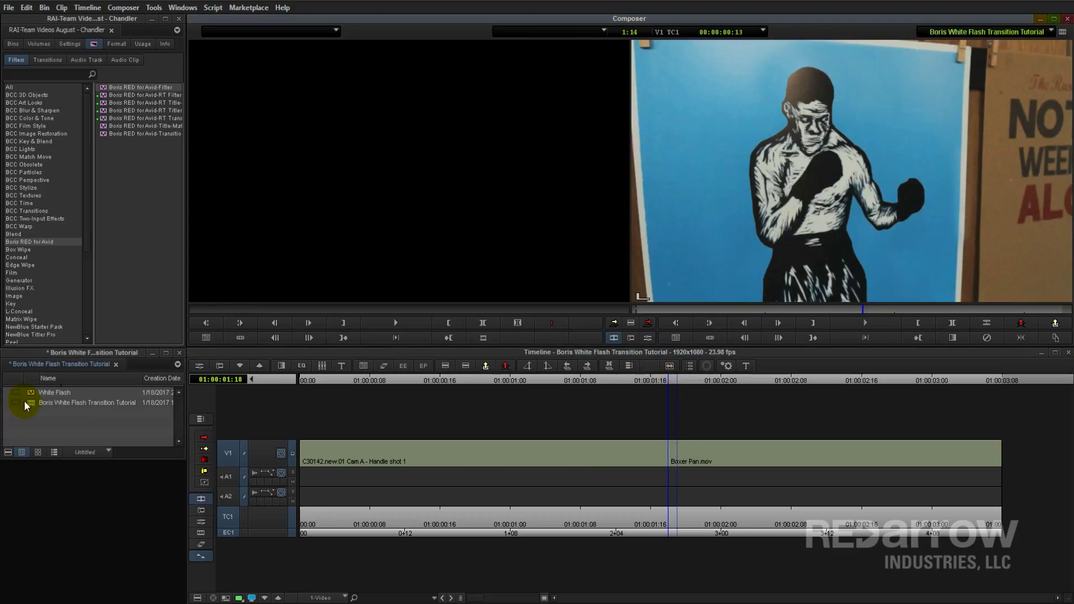
drag(30, 393, 672, 459)
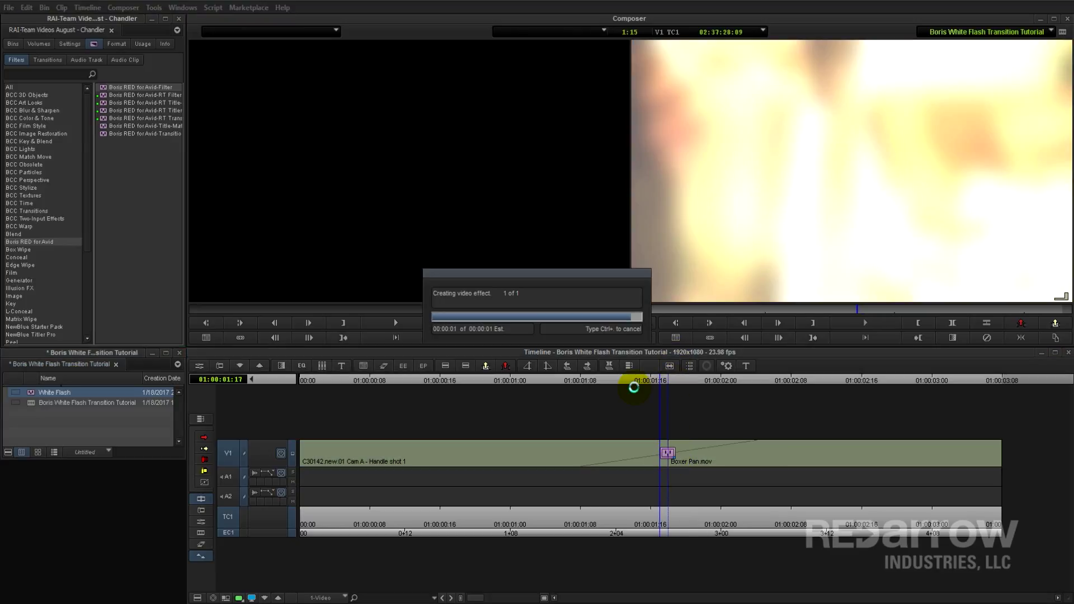
click(437, 454)
key(space)
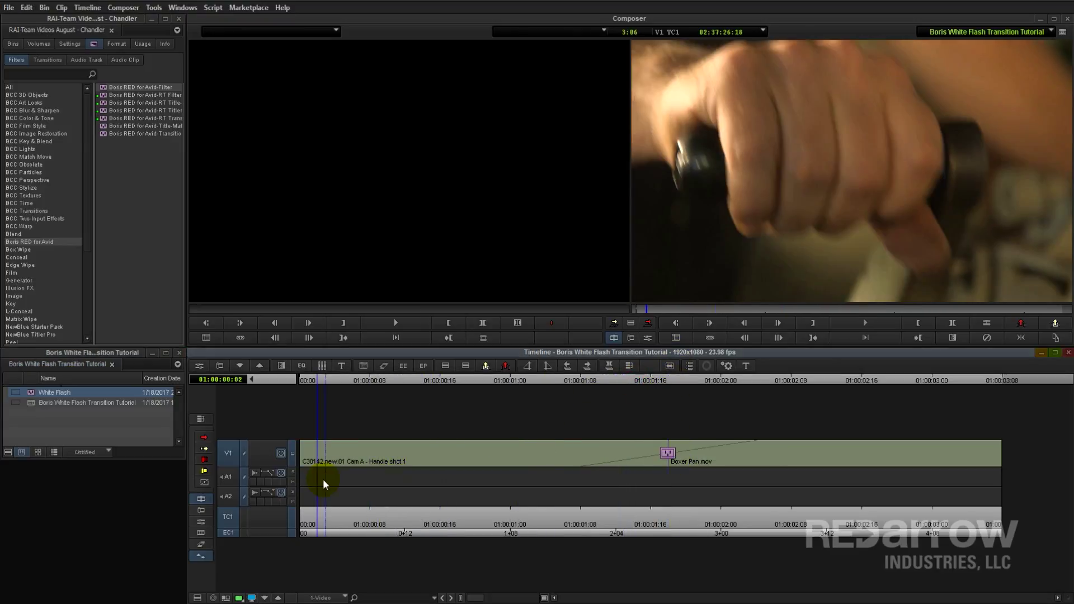